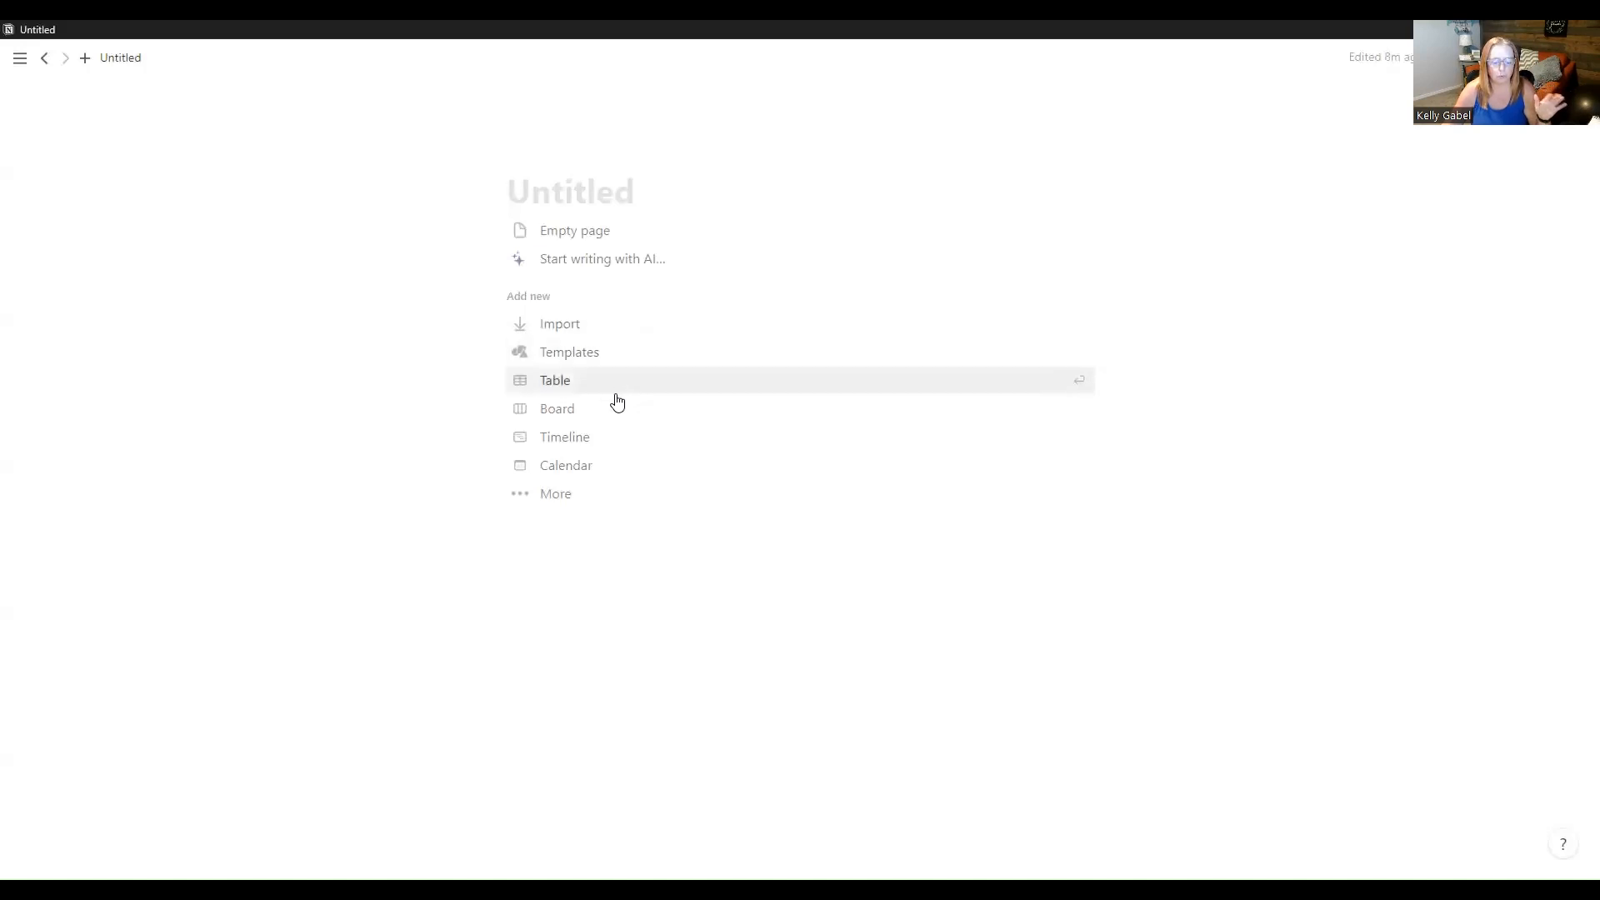
Title the blank page To-Do List and try to set it up as a list database.
left_click(562, 496)
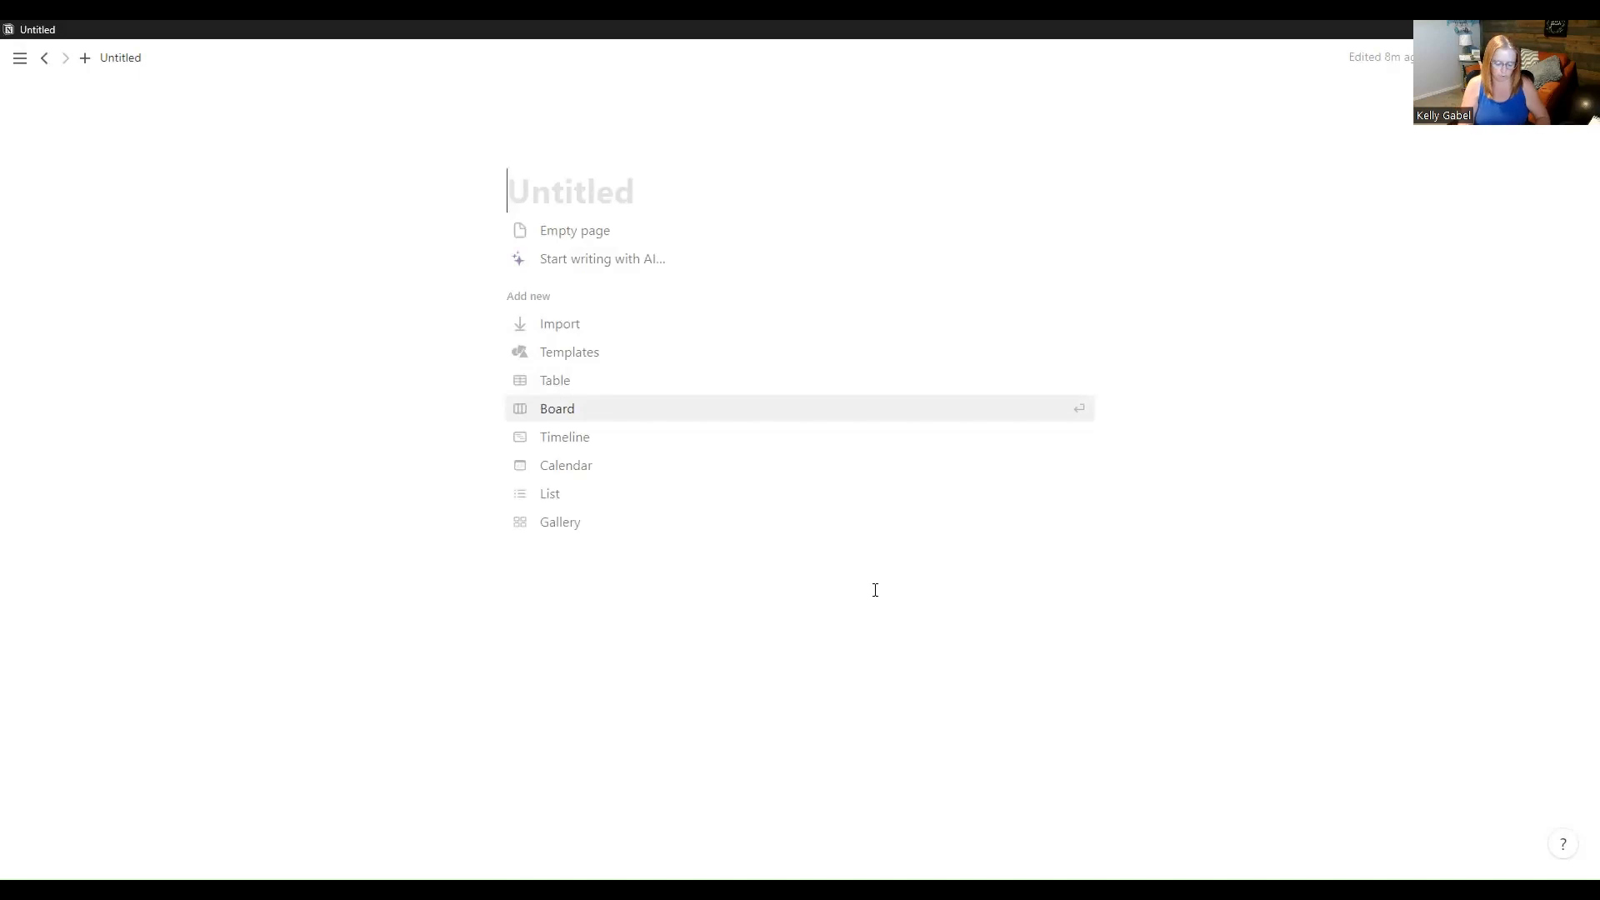
type("To")
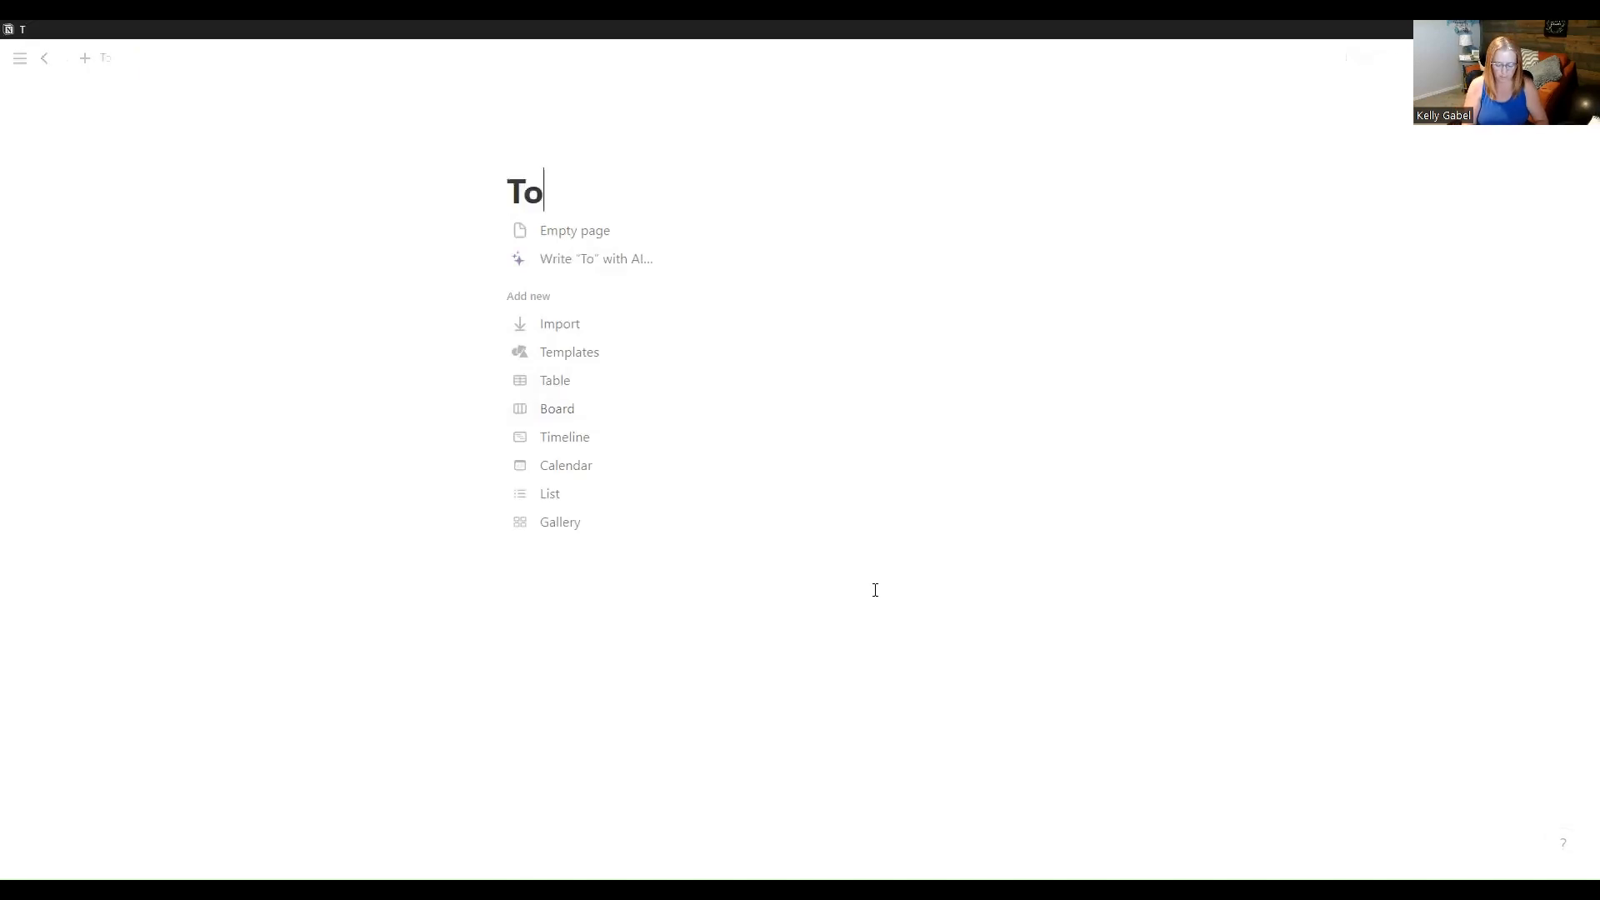
type("-Do List")
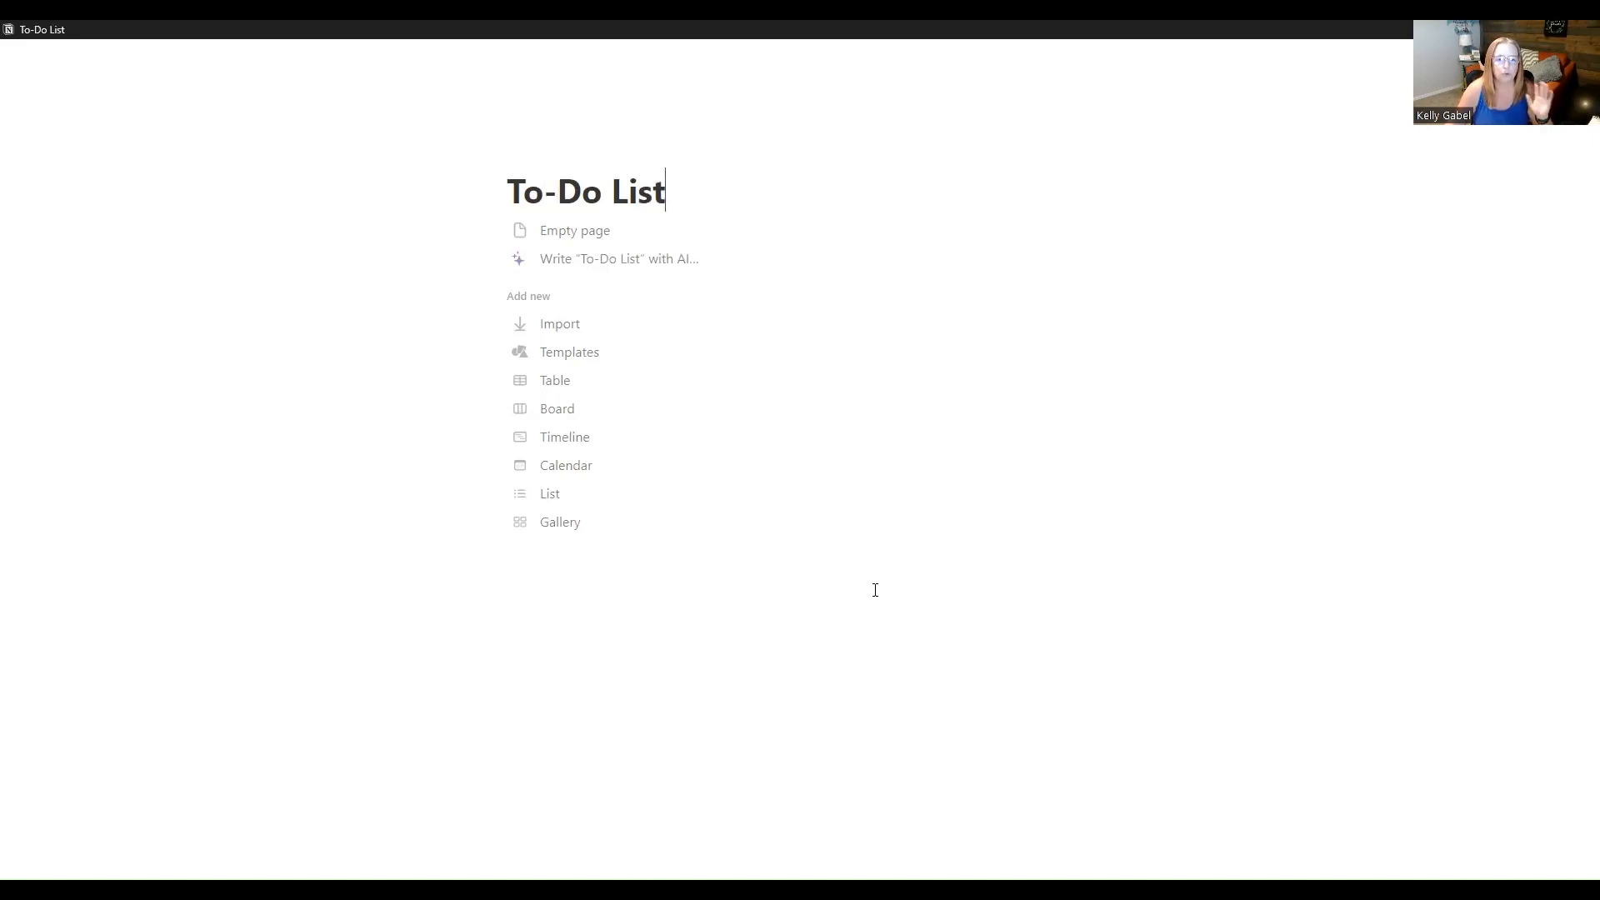
left_click(567, 496)
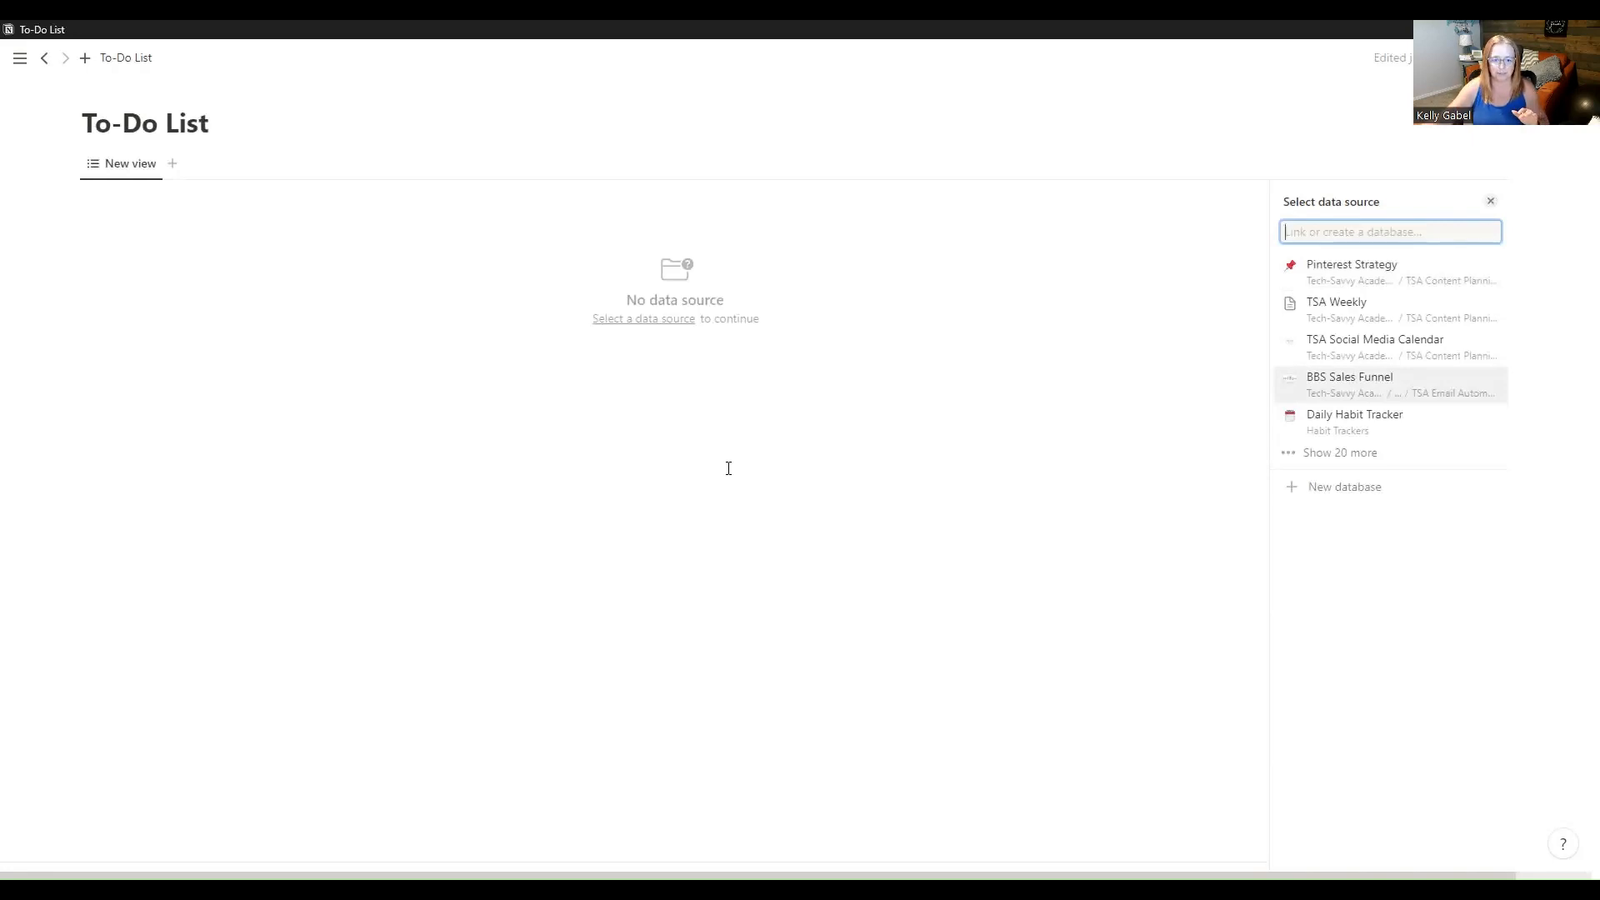
Discard the database setup by restoring the page's earlier blank version from its page history.
left_click(1490, 201)
left_click(1576, 58)
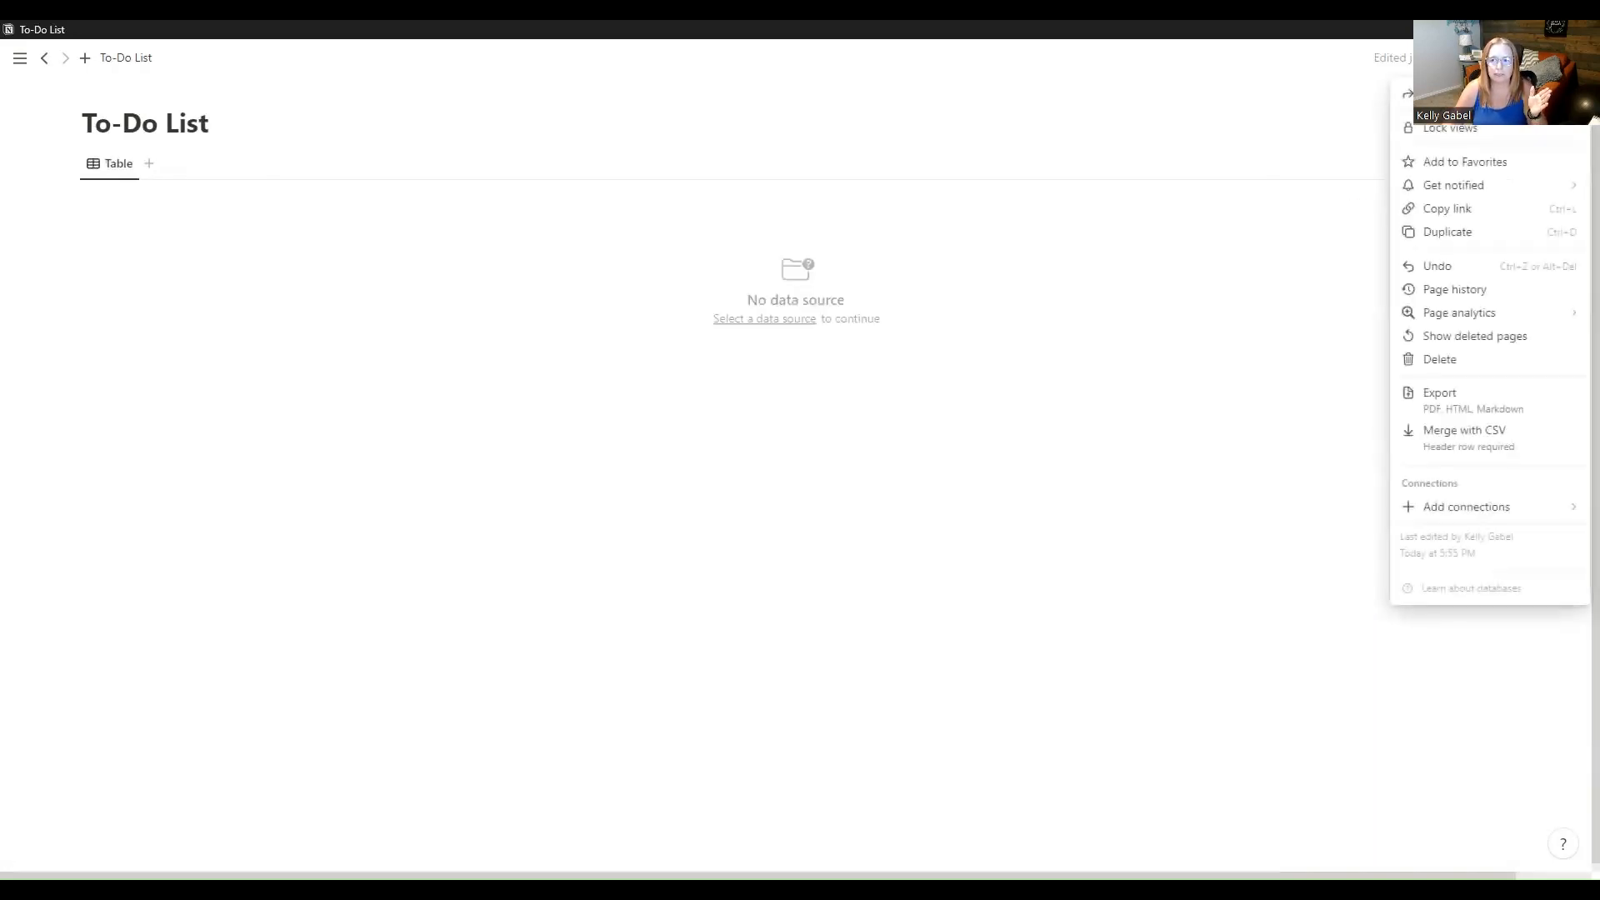
left_click(1109, 226)
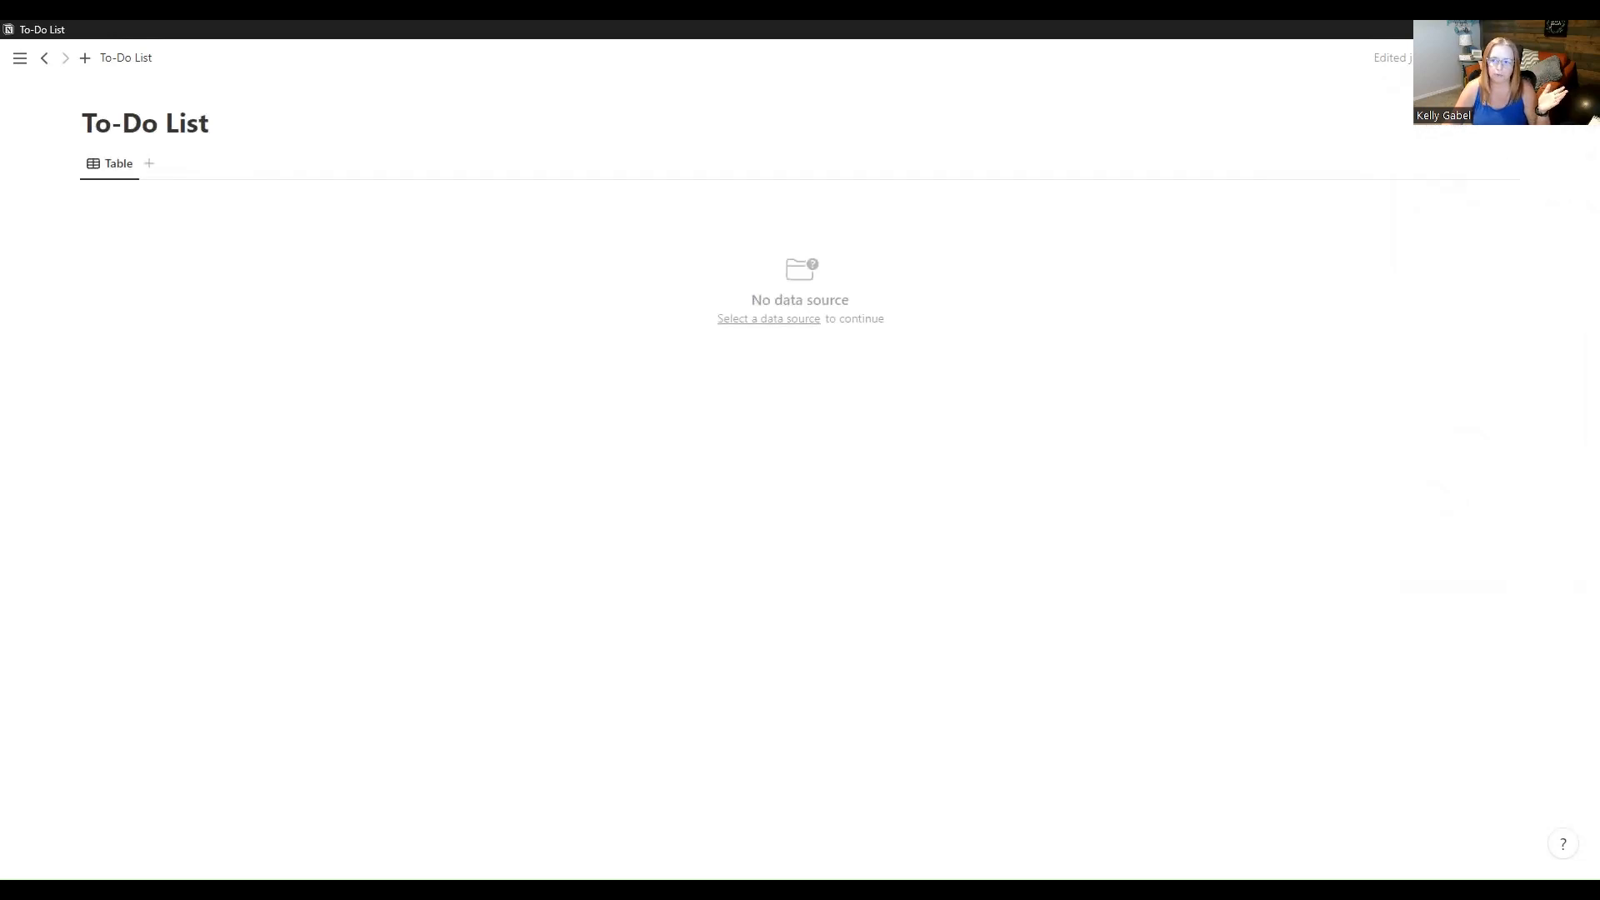
left_click(1579, 58)
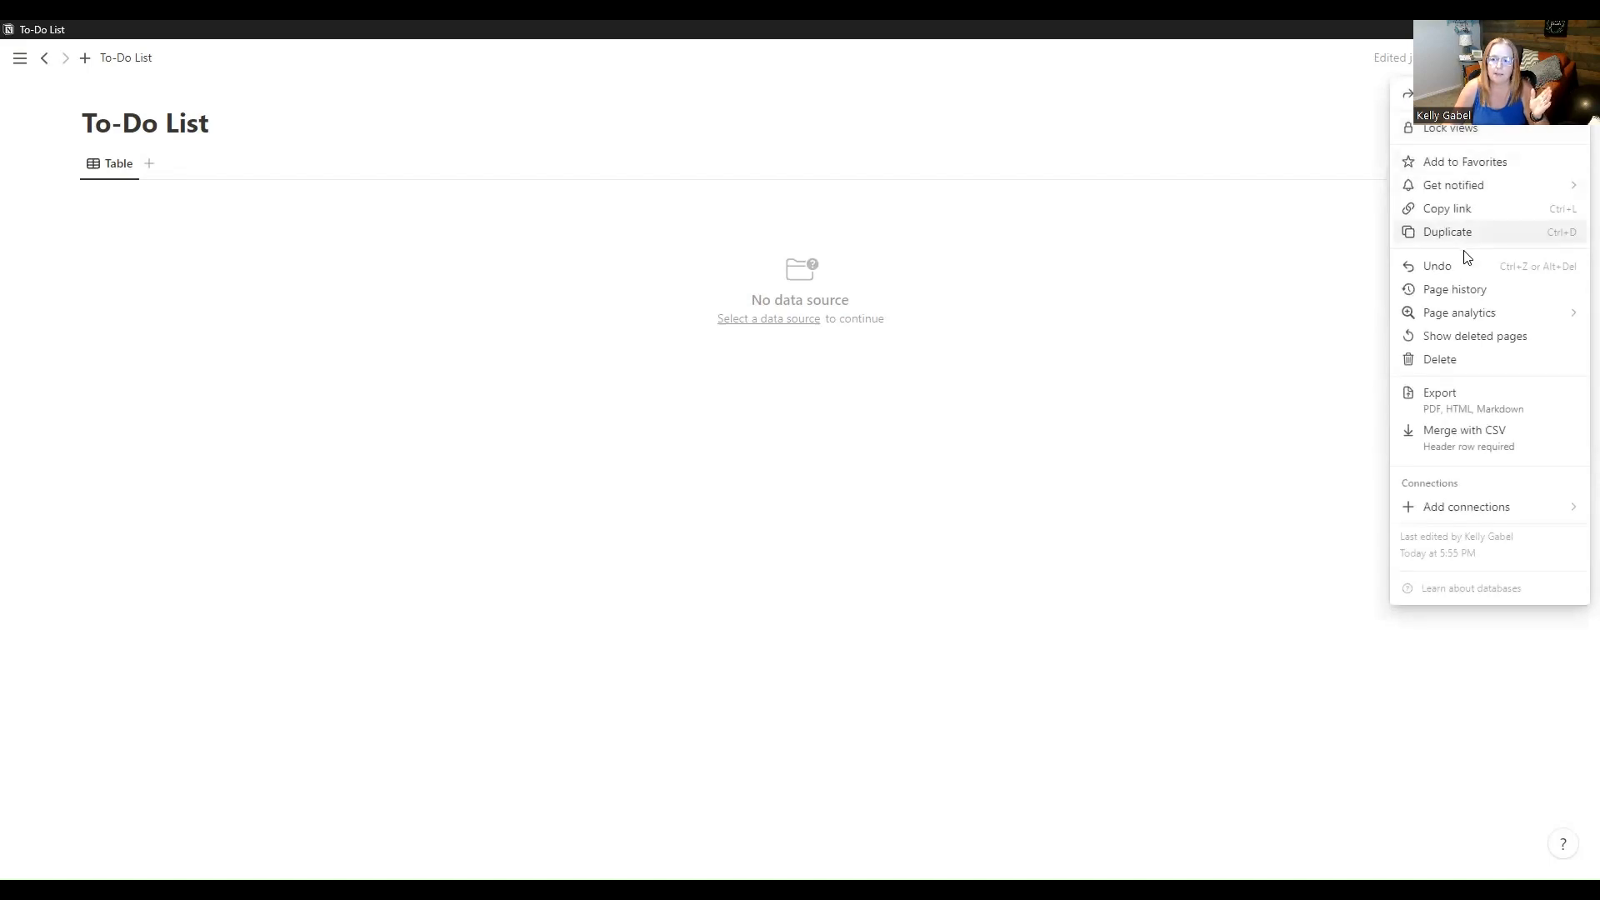
left_click(1452, 291)
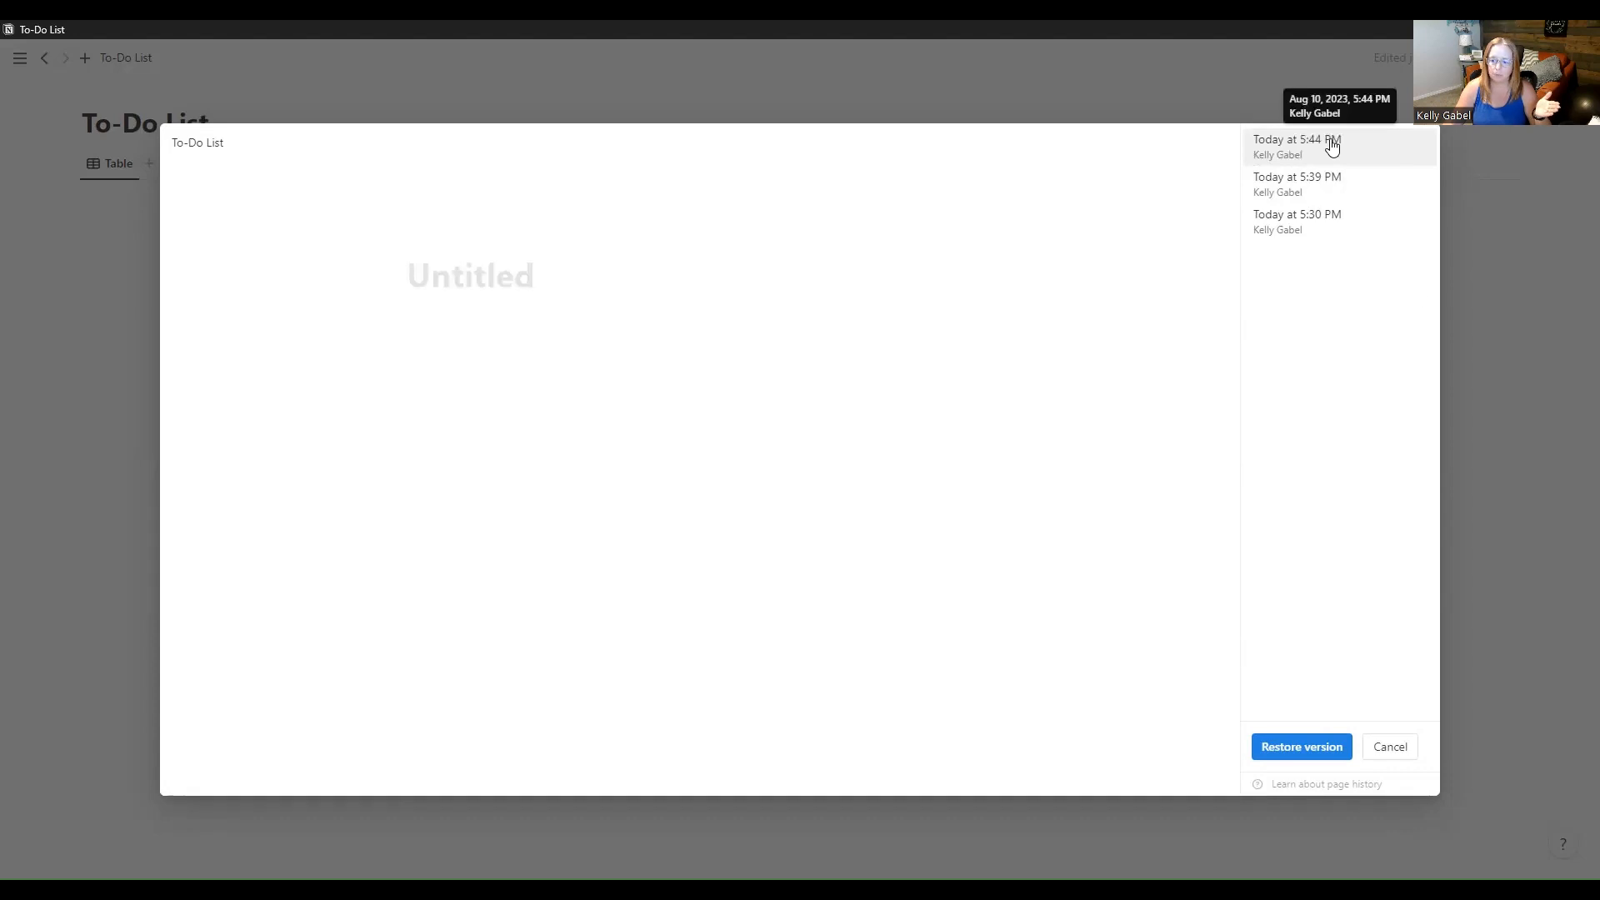
left_click(1293, 754)
left_click(844, 458)
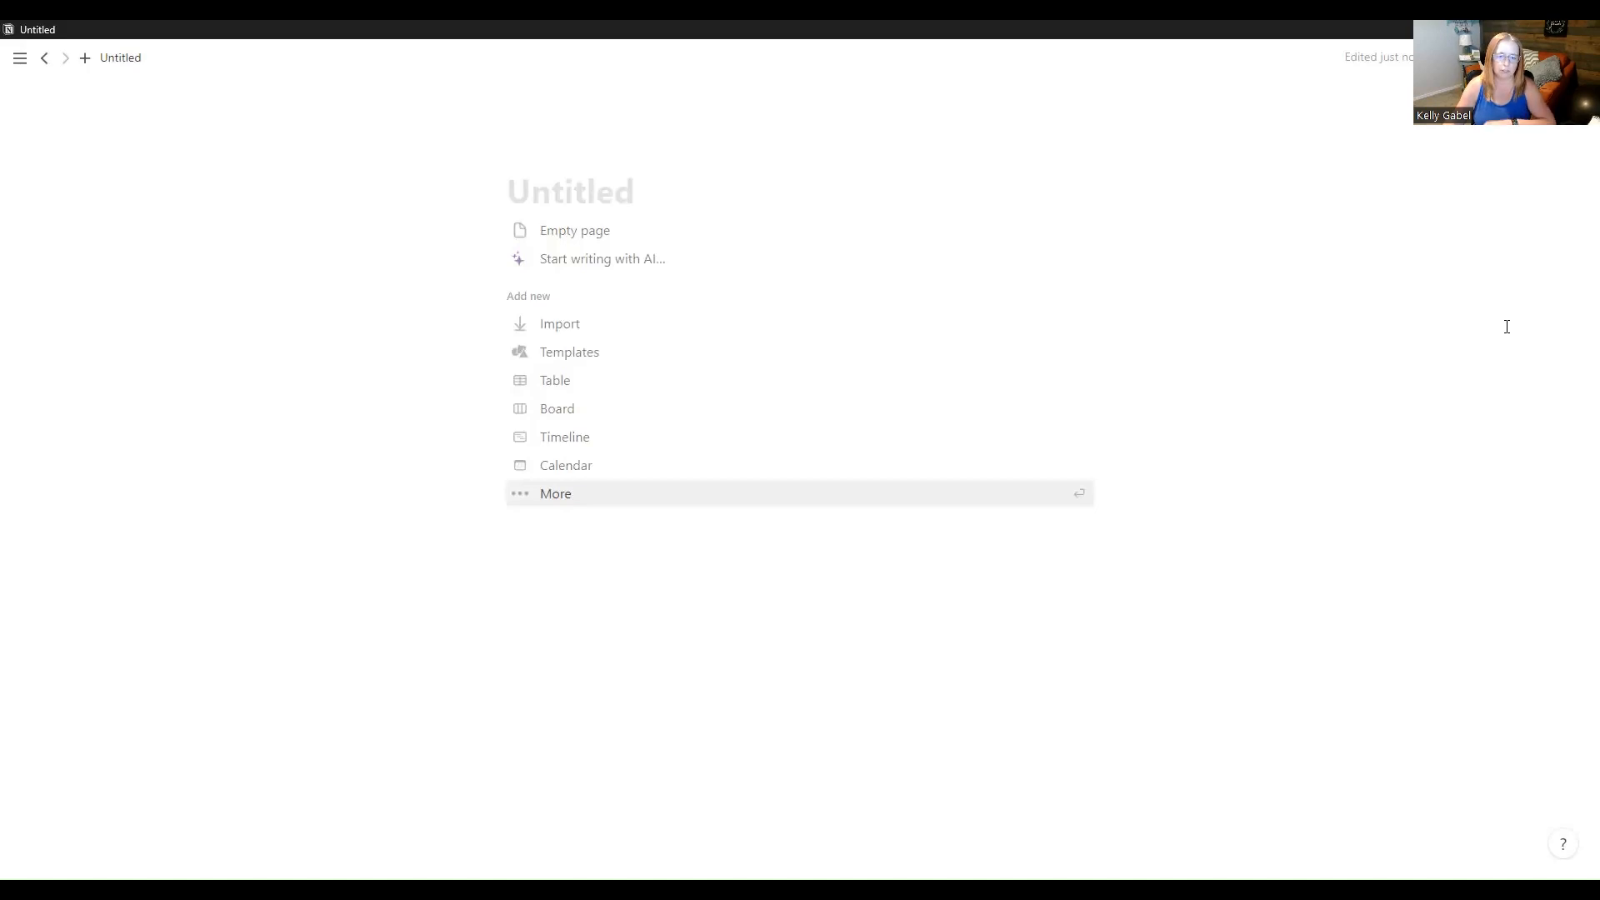
Title the blank page To-Do List and set it up as an empty page.
left_click(653, 180)
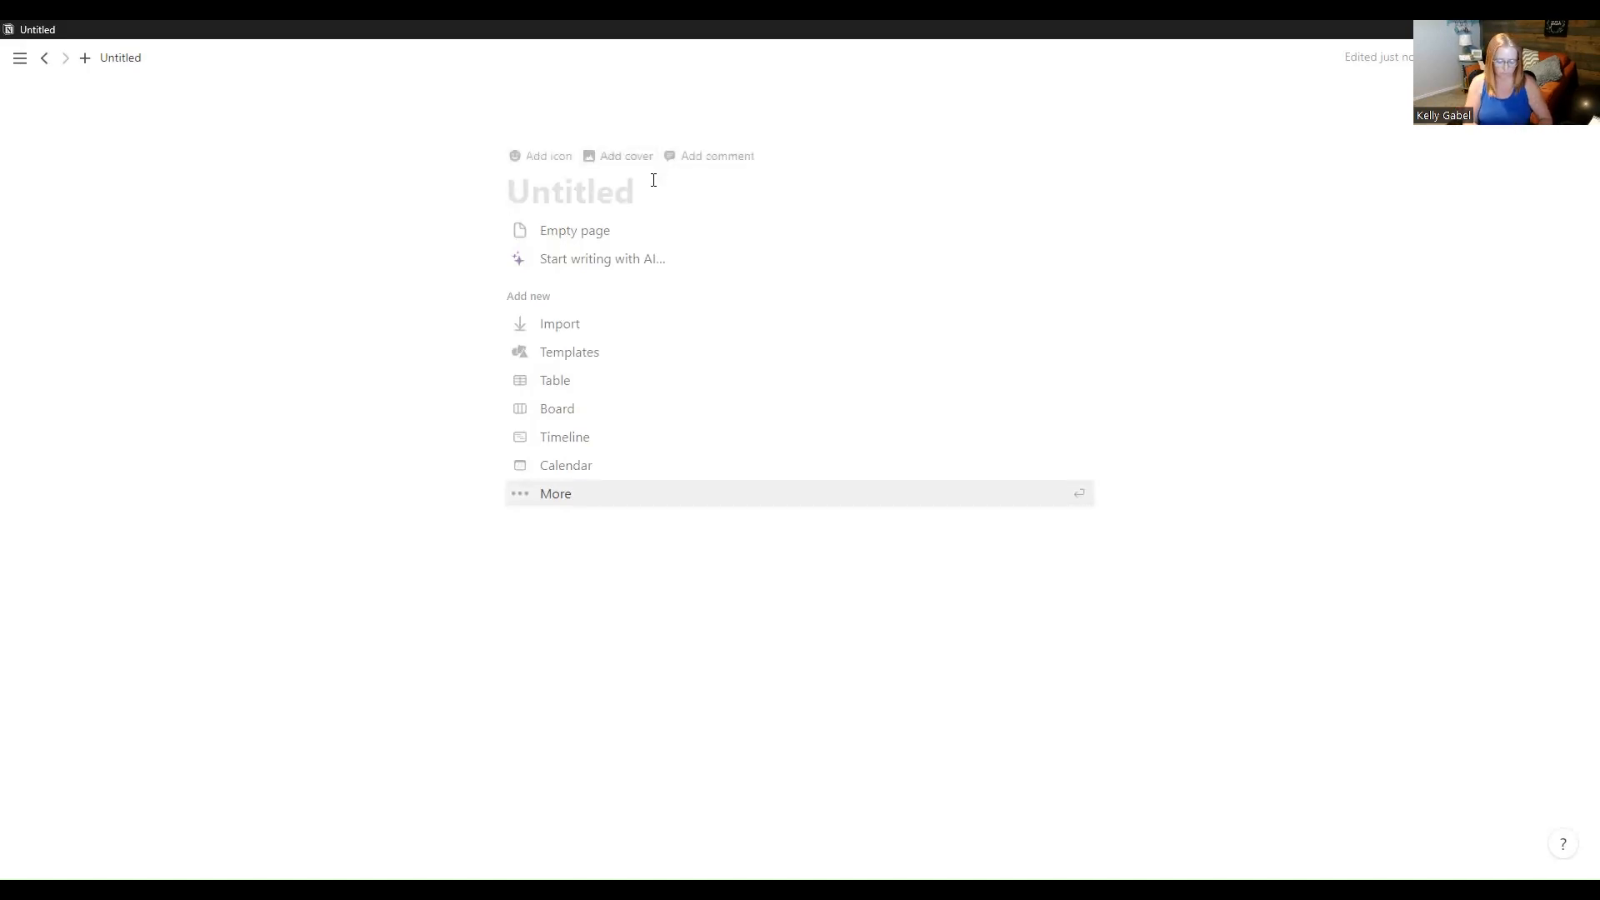
type("To-Do List")
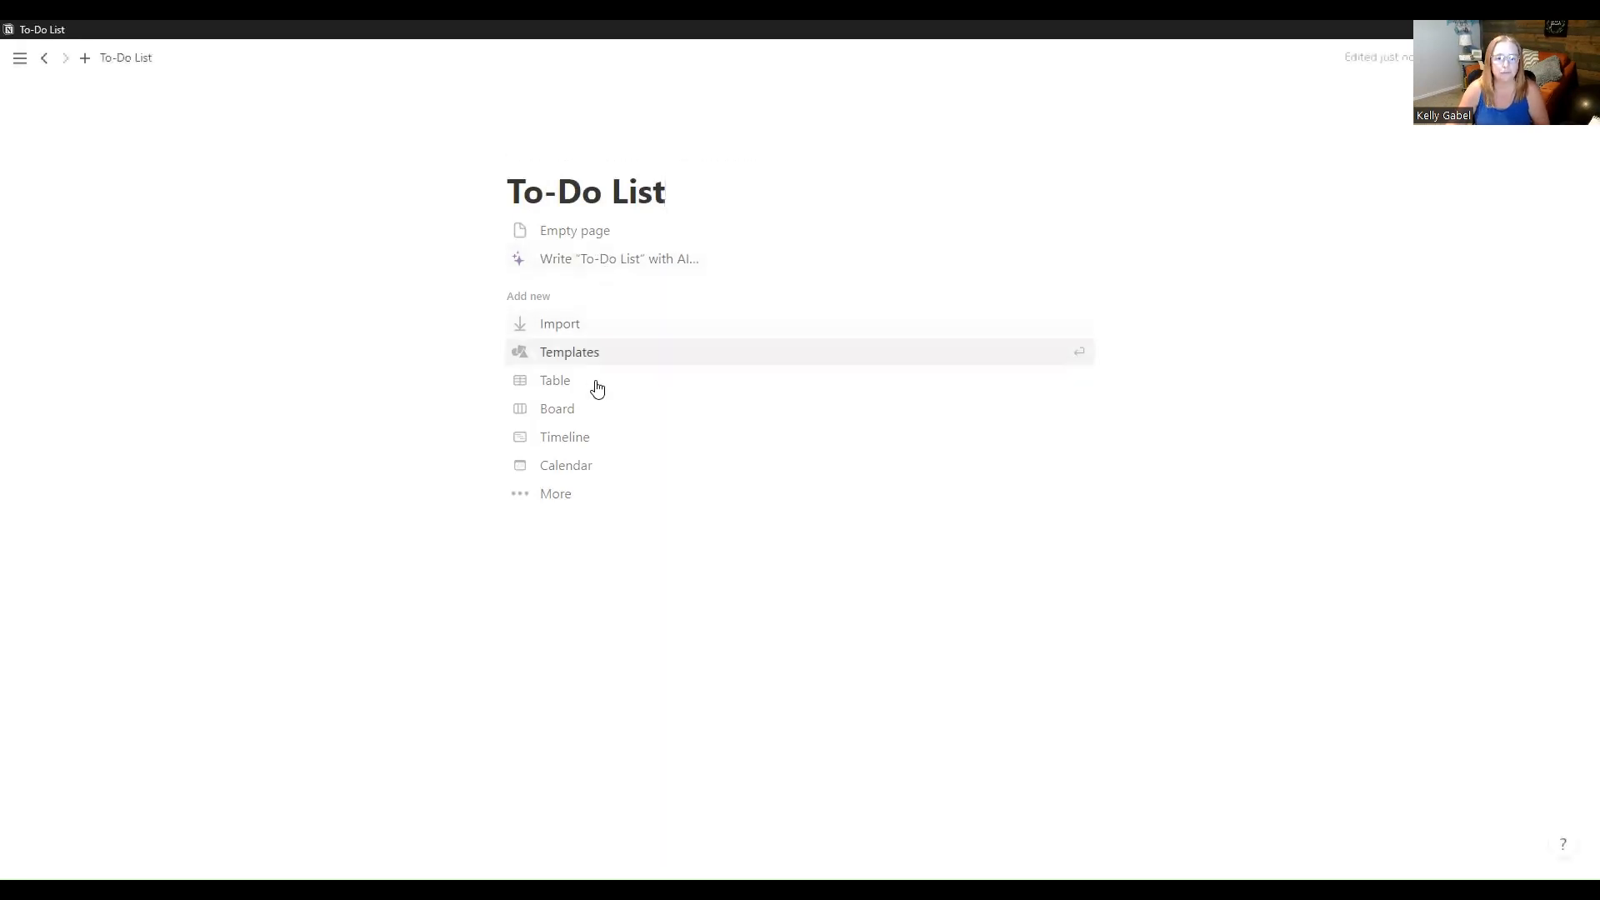
left_click(546, 492)
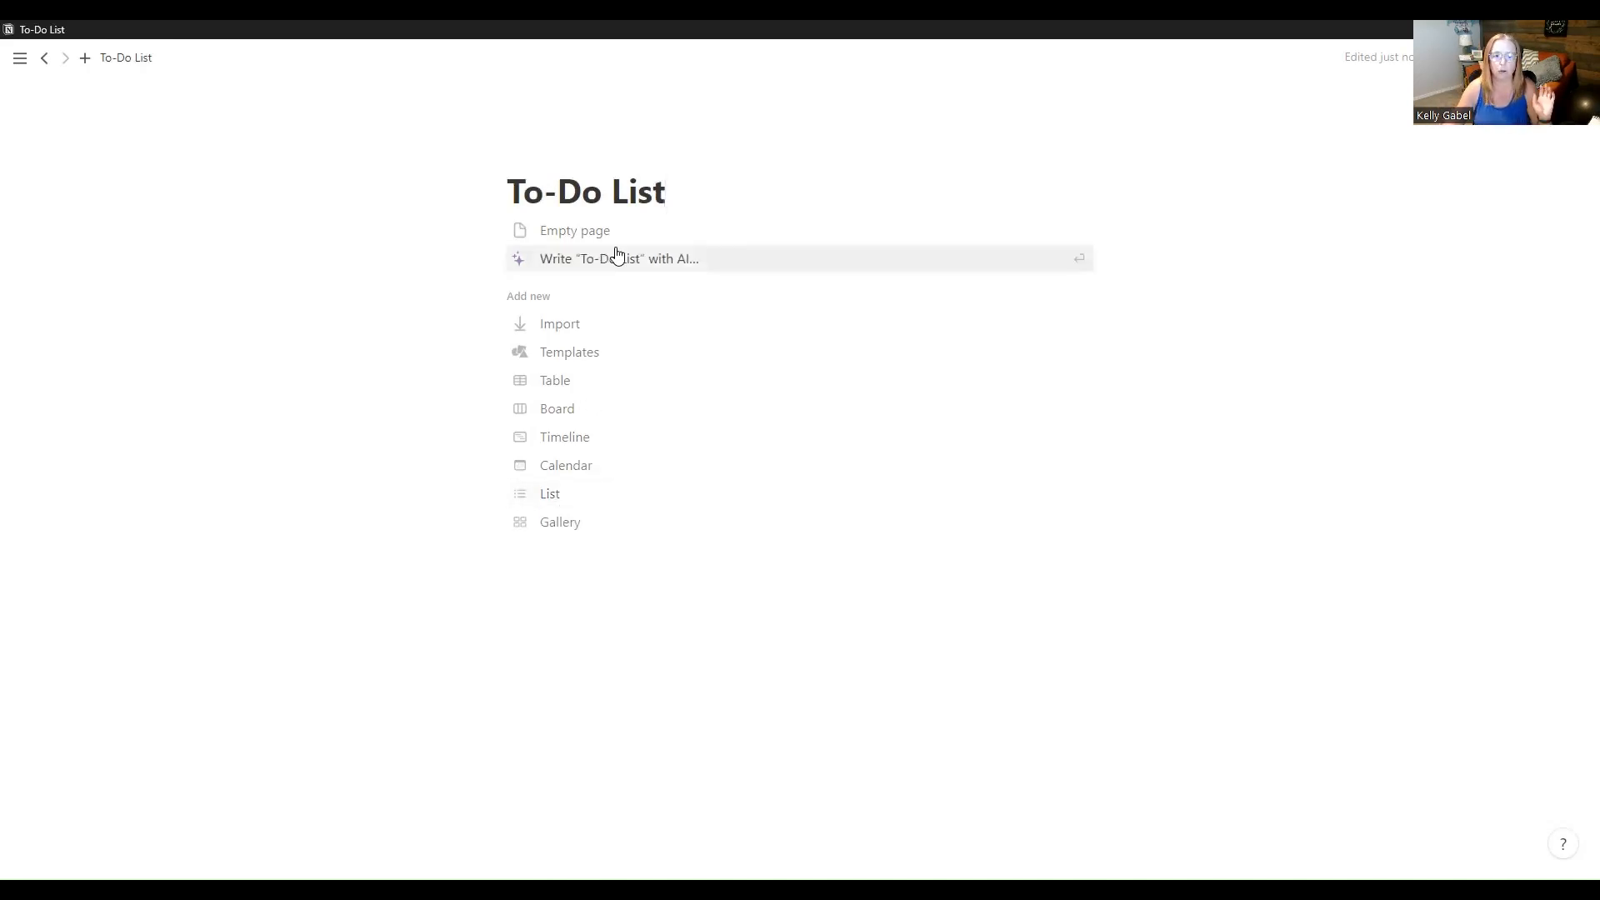
left_click(575, 231)
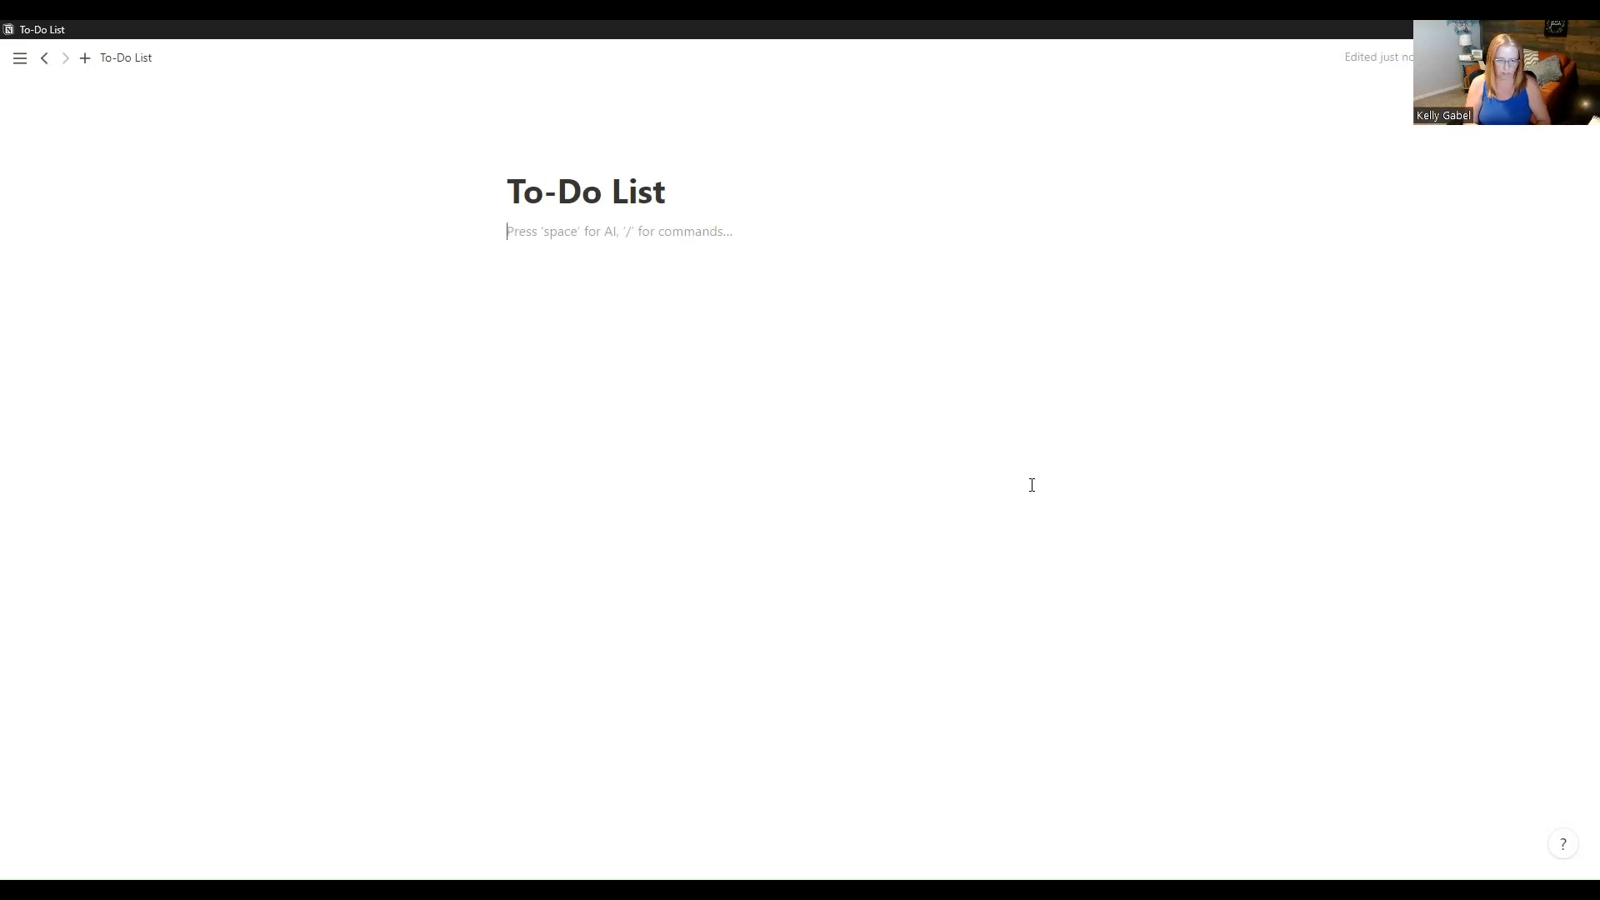
Enter Task 1, Task 2 and Task 3 on separate lines below the page title.
type("Task 1")
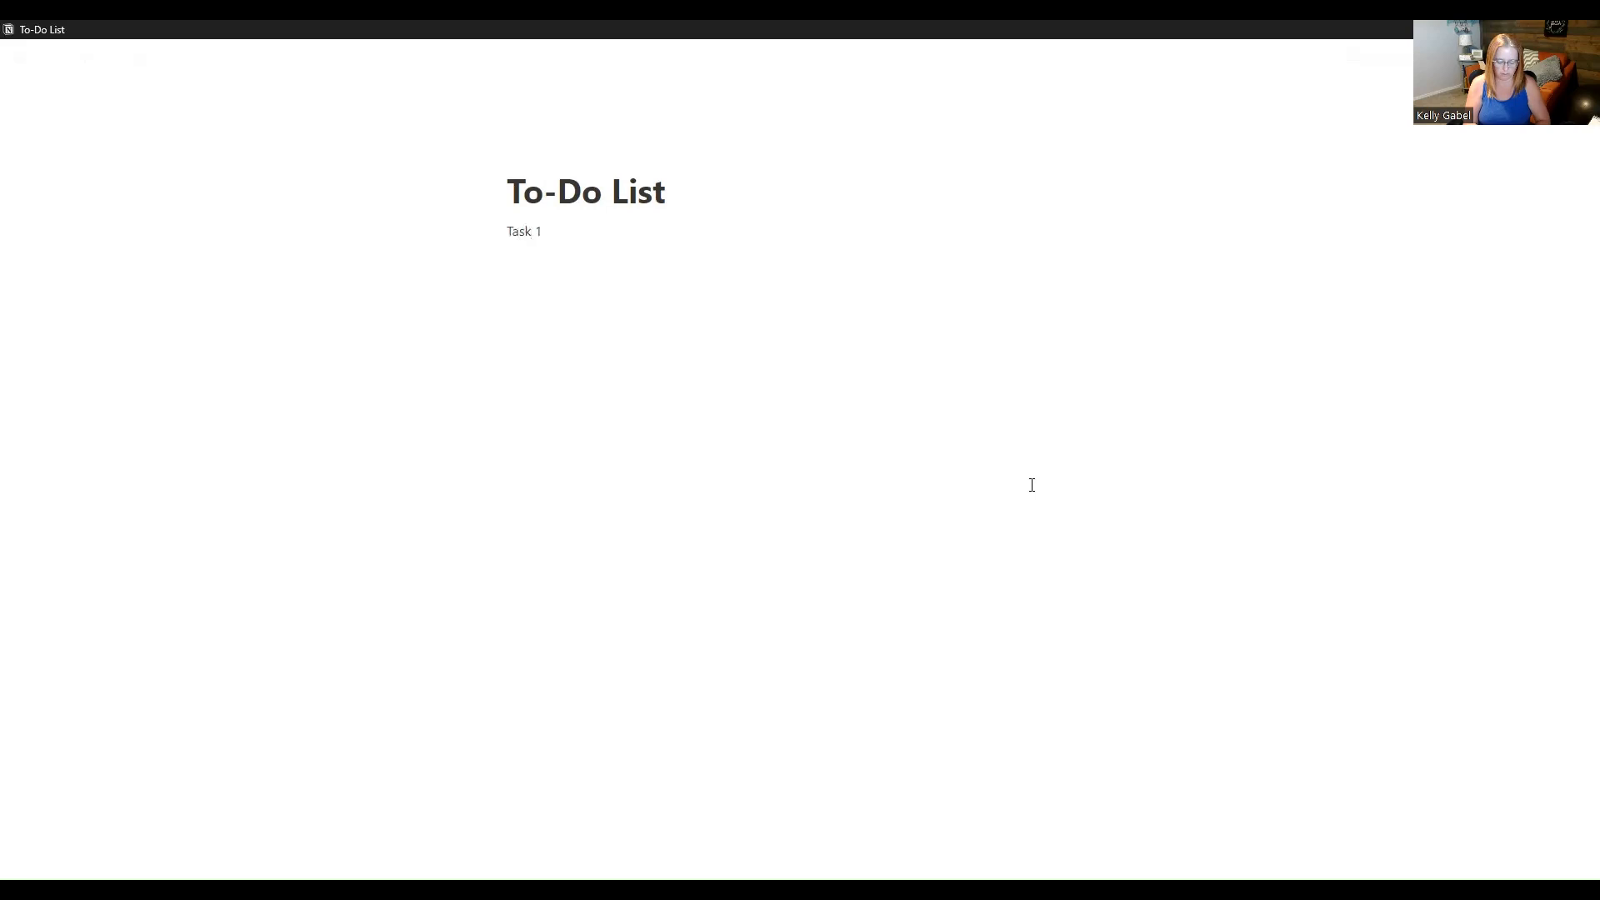
key("Return")
type("Task 2")
key("Return")
type("Task 3")
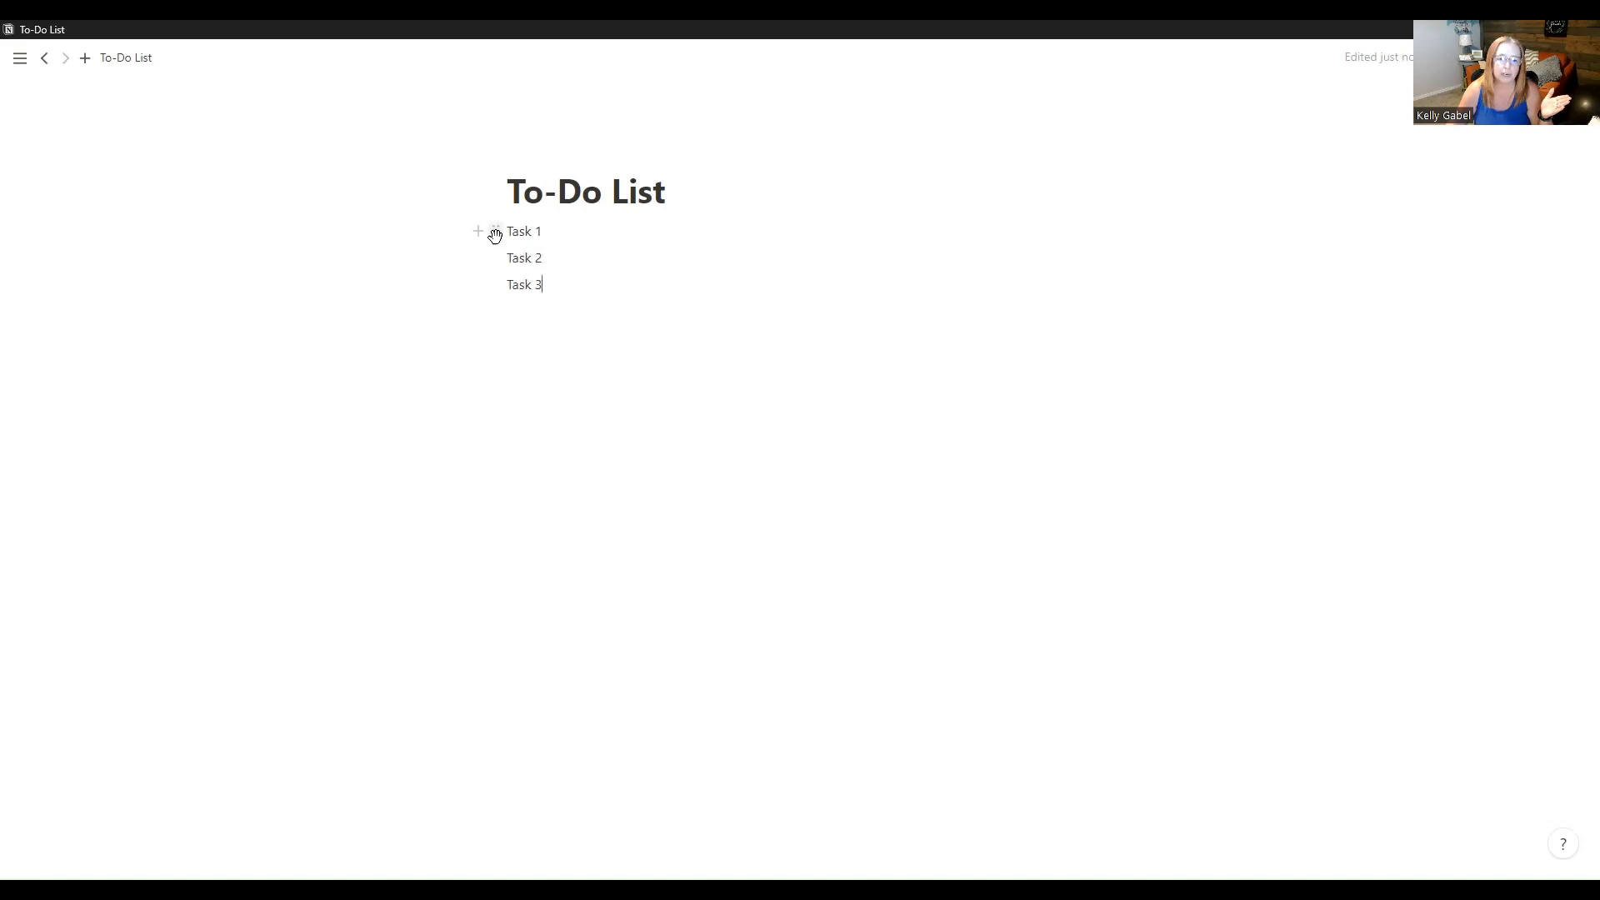
Turn the Task 1, Task 2 and Task 3 lines into to-do list checkboxes, leaving no empty checkbox after them.
left_click(496, 237)
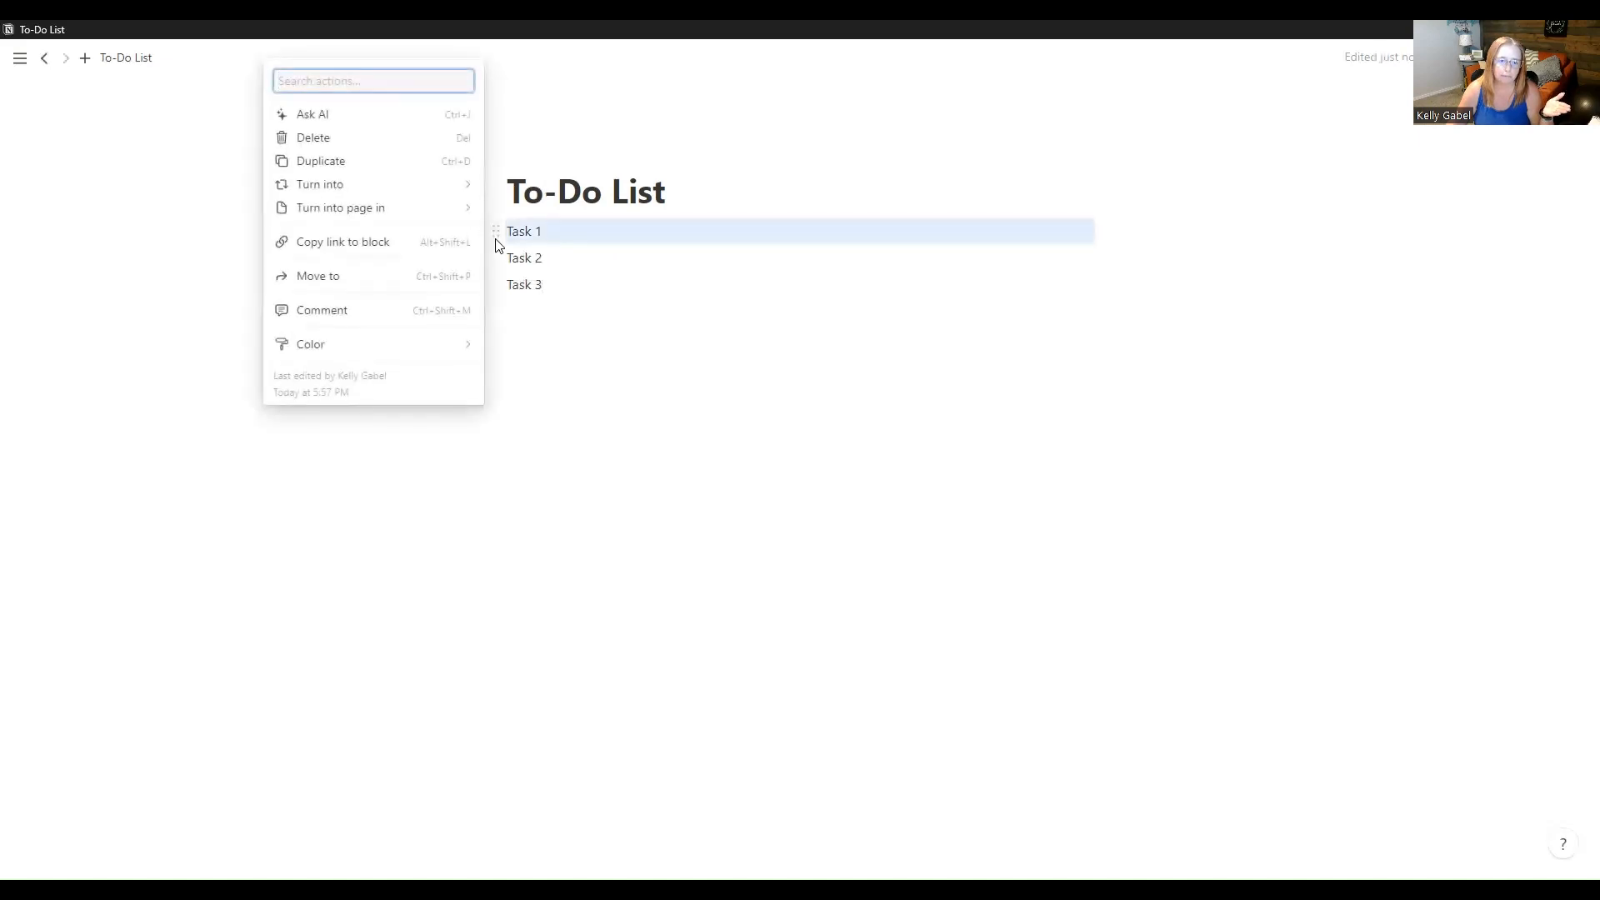
mouse_move(412, 195)
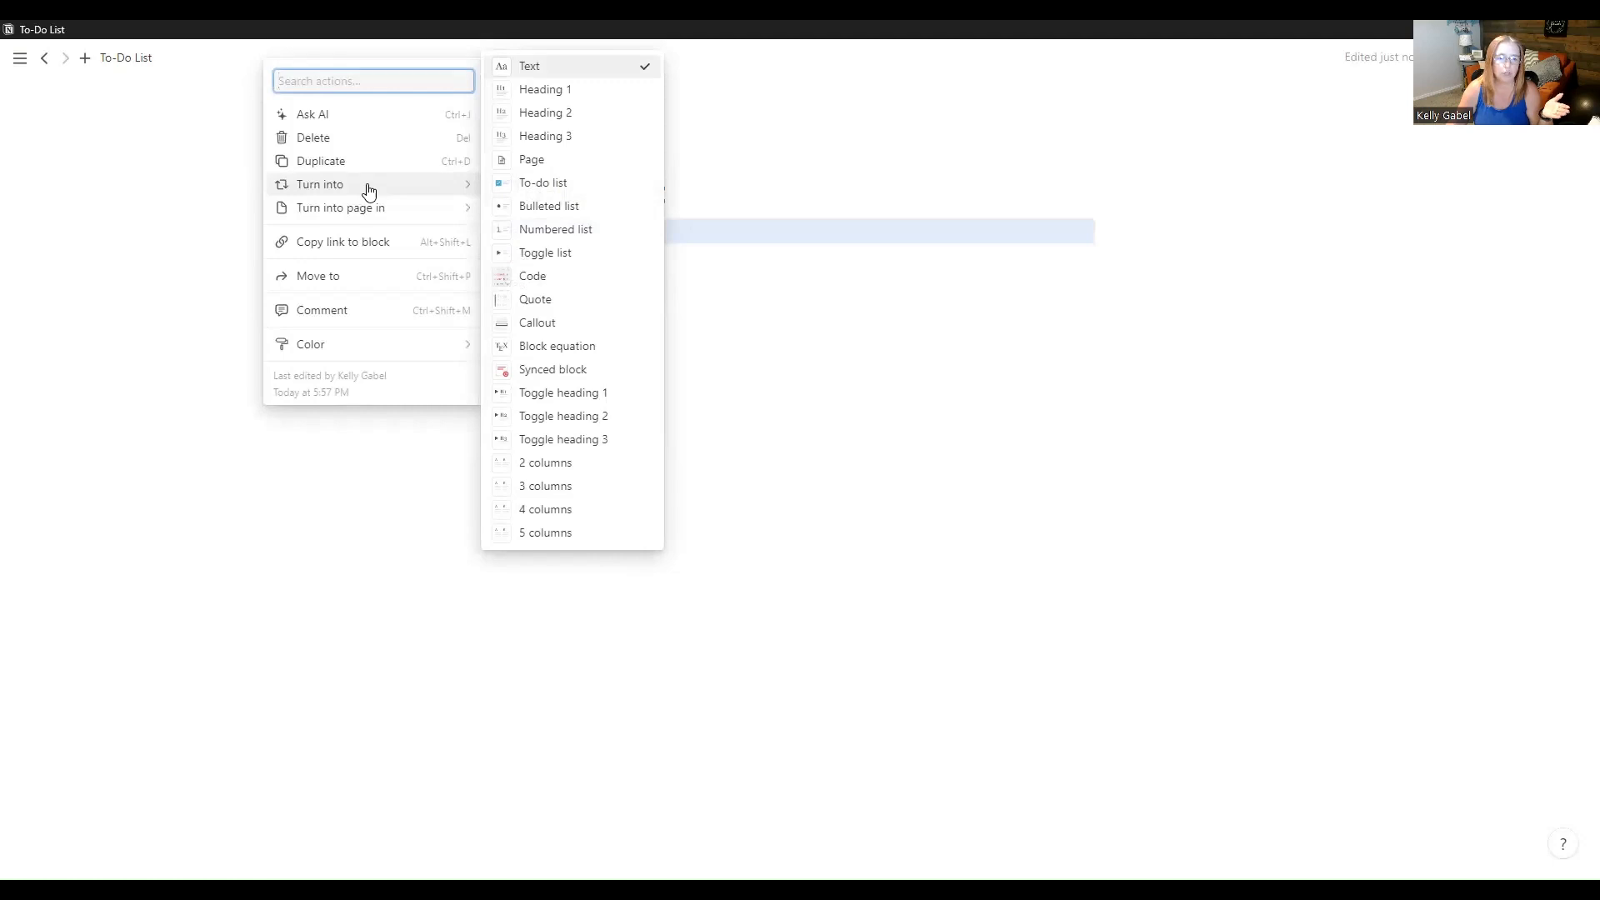
left_click(504, 187)
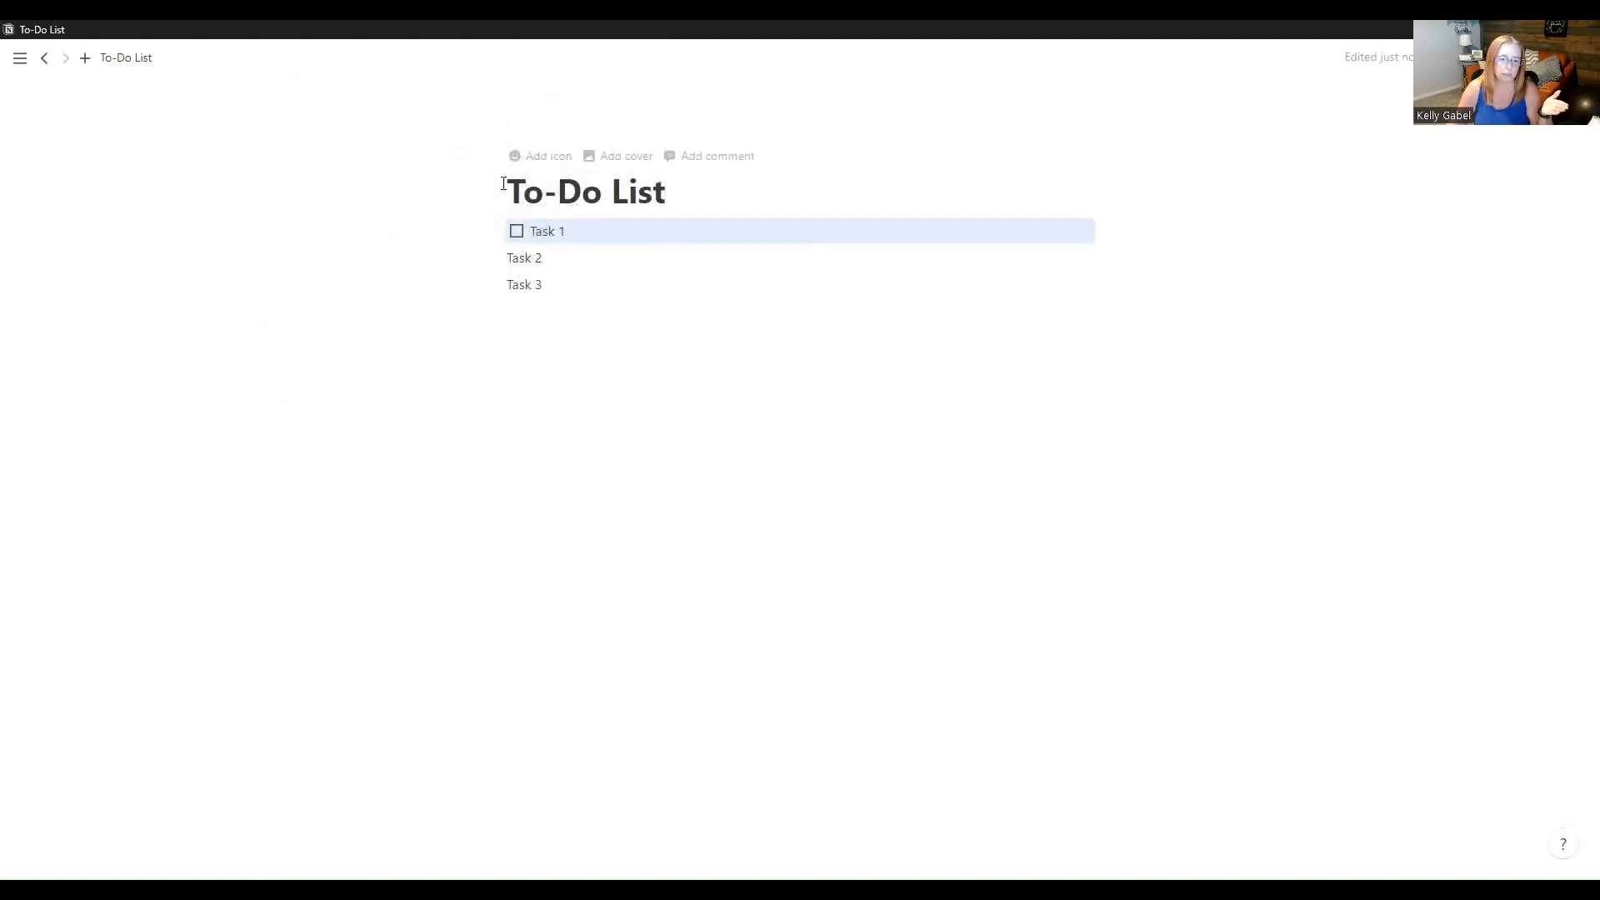
left_click(496, 259)
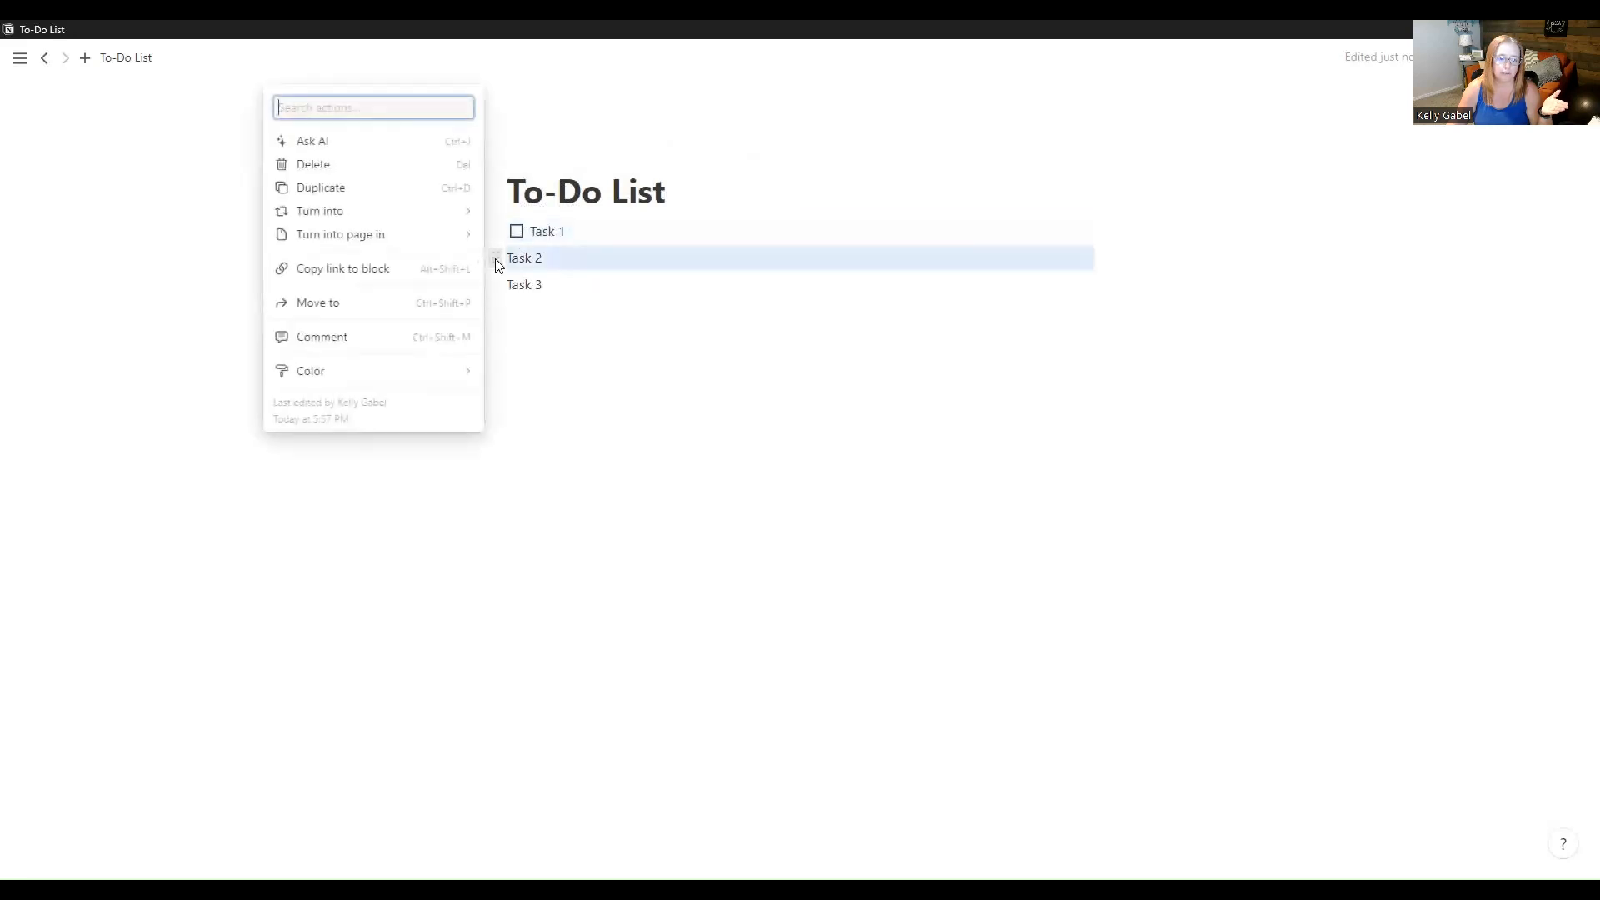
mouse_move(450, 211)
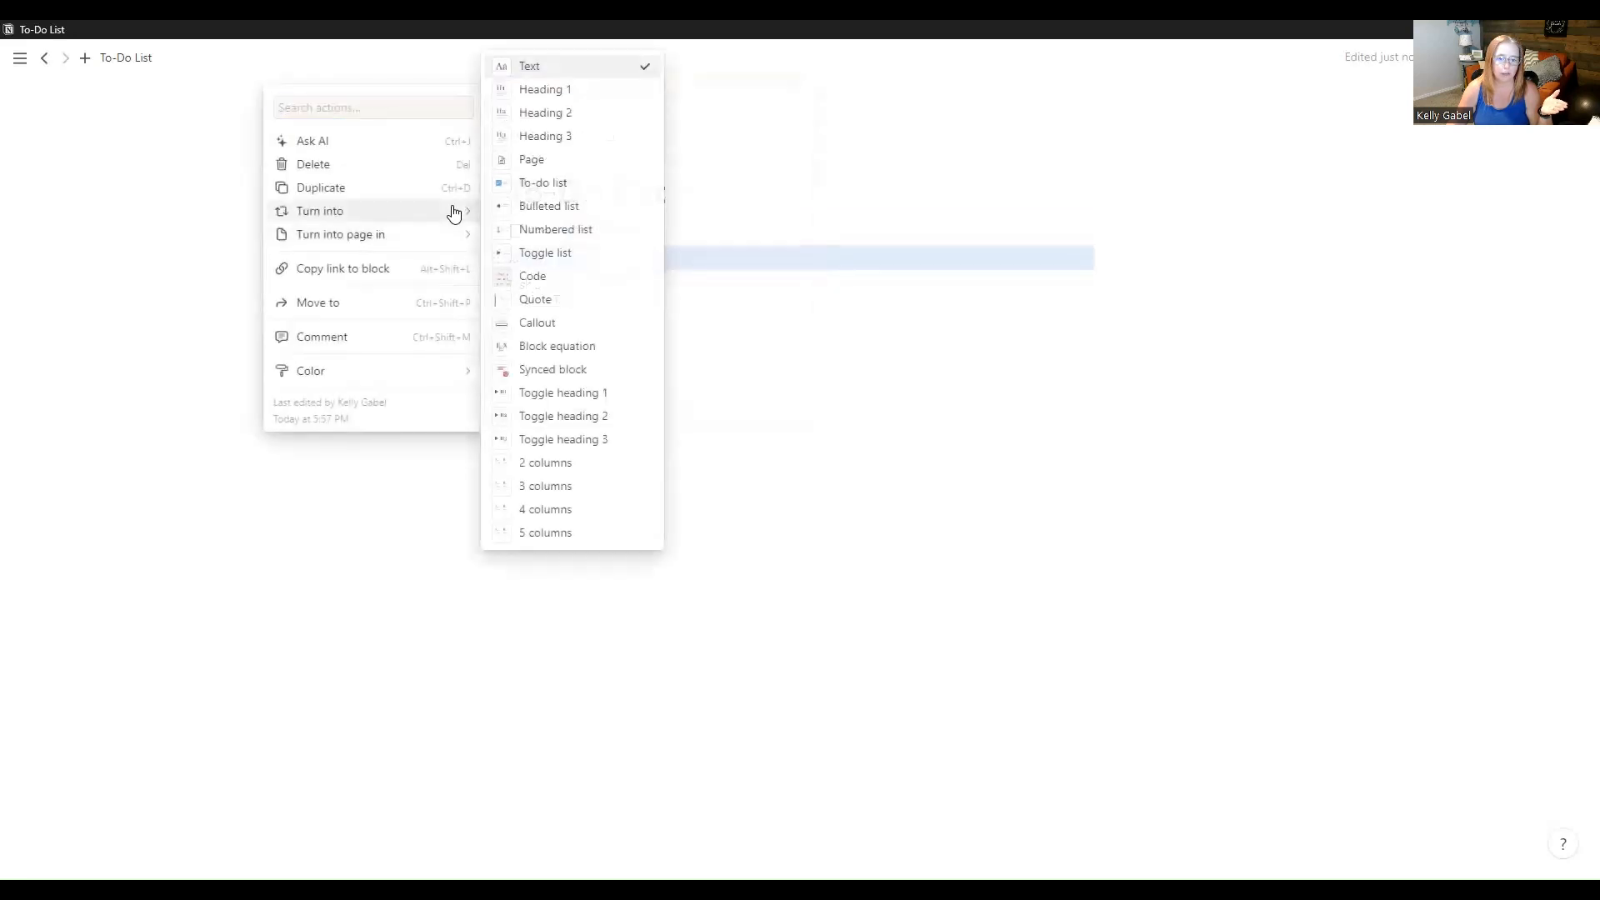
left_click(534, 187)
left_click(497, 285)
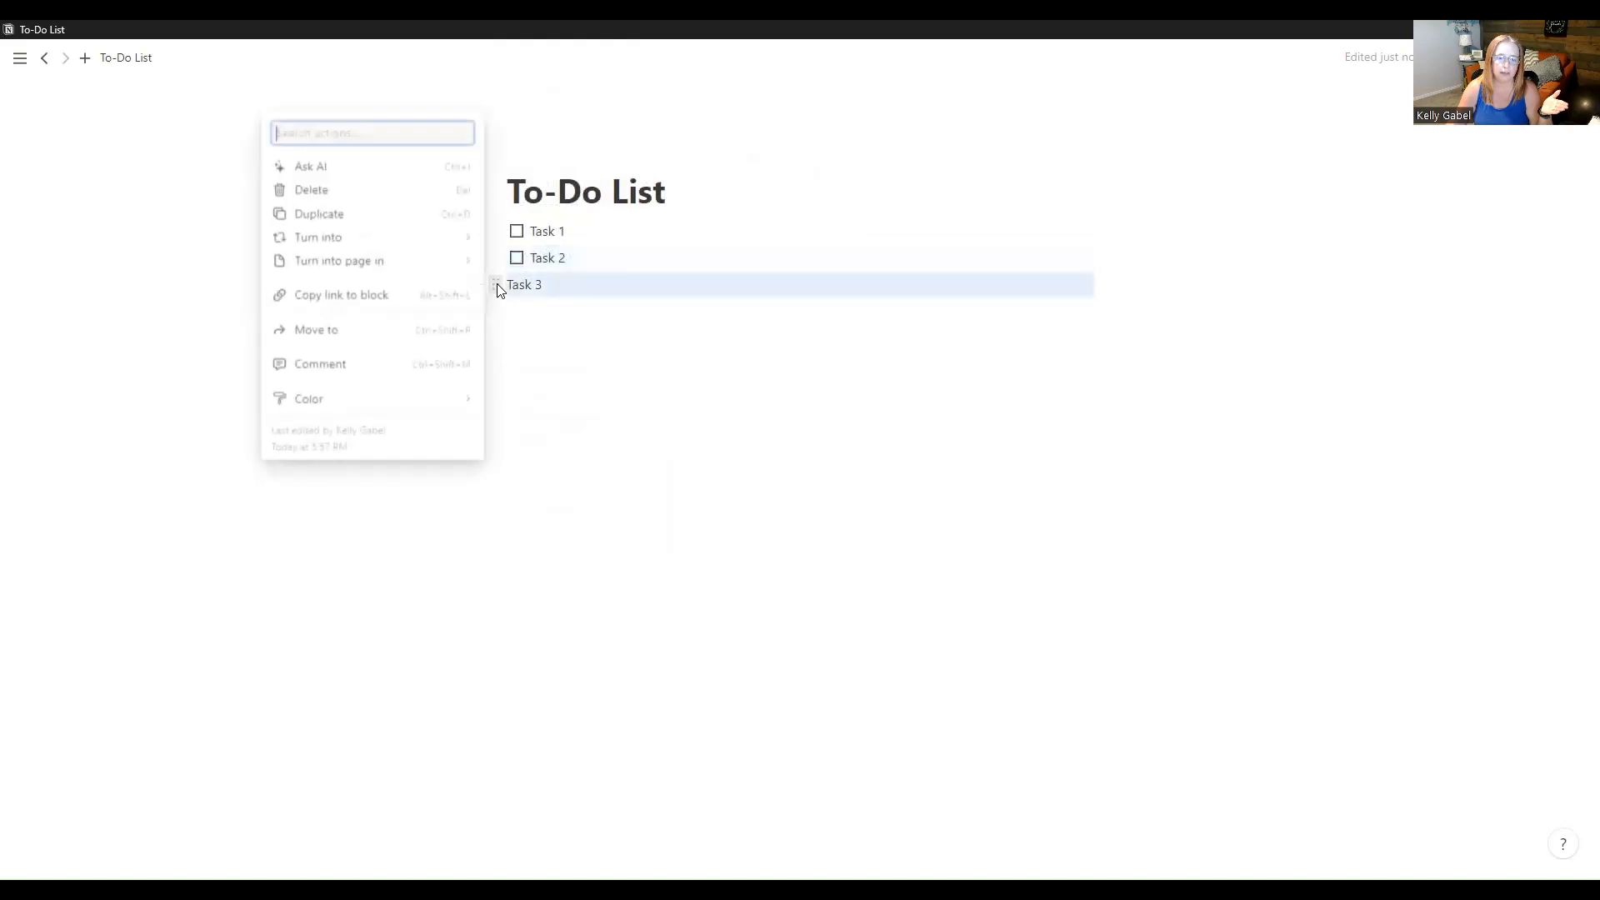
mouse_move(421, 242)
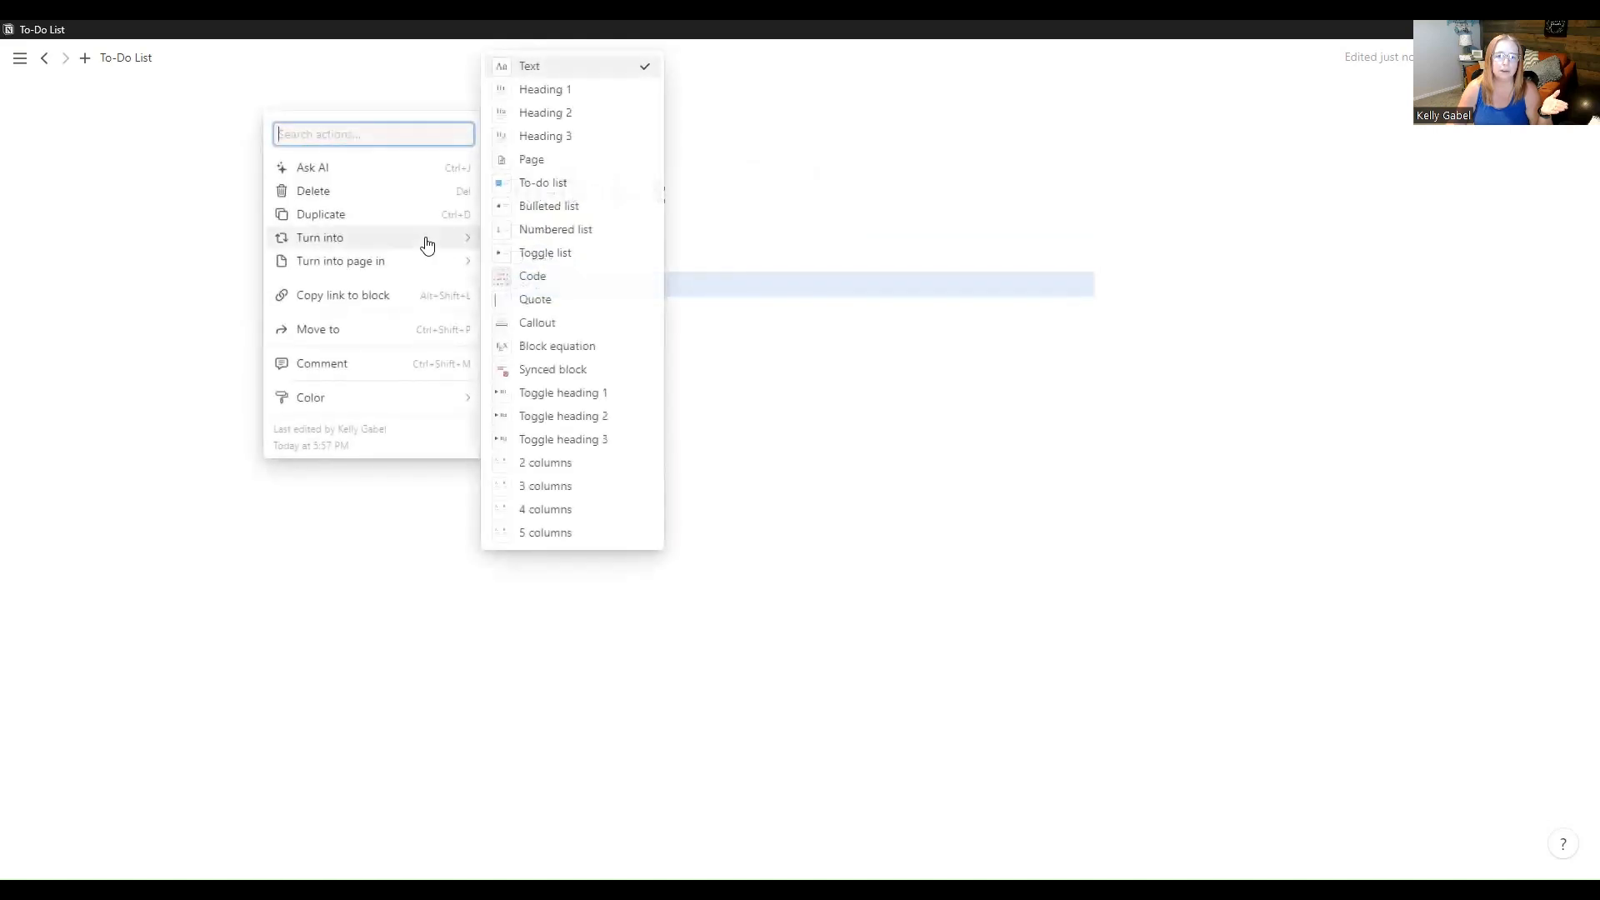
left_click(529, 185)
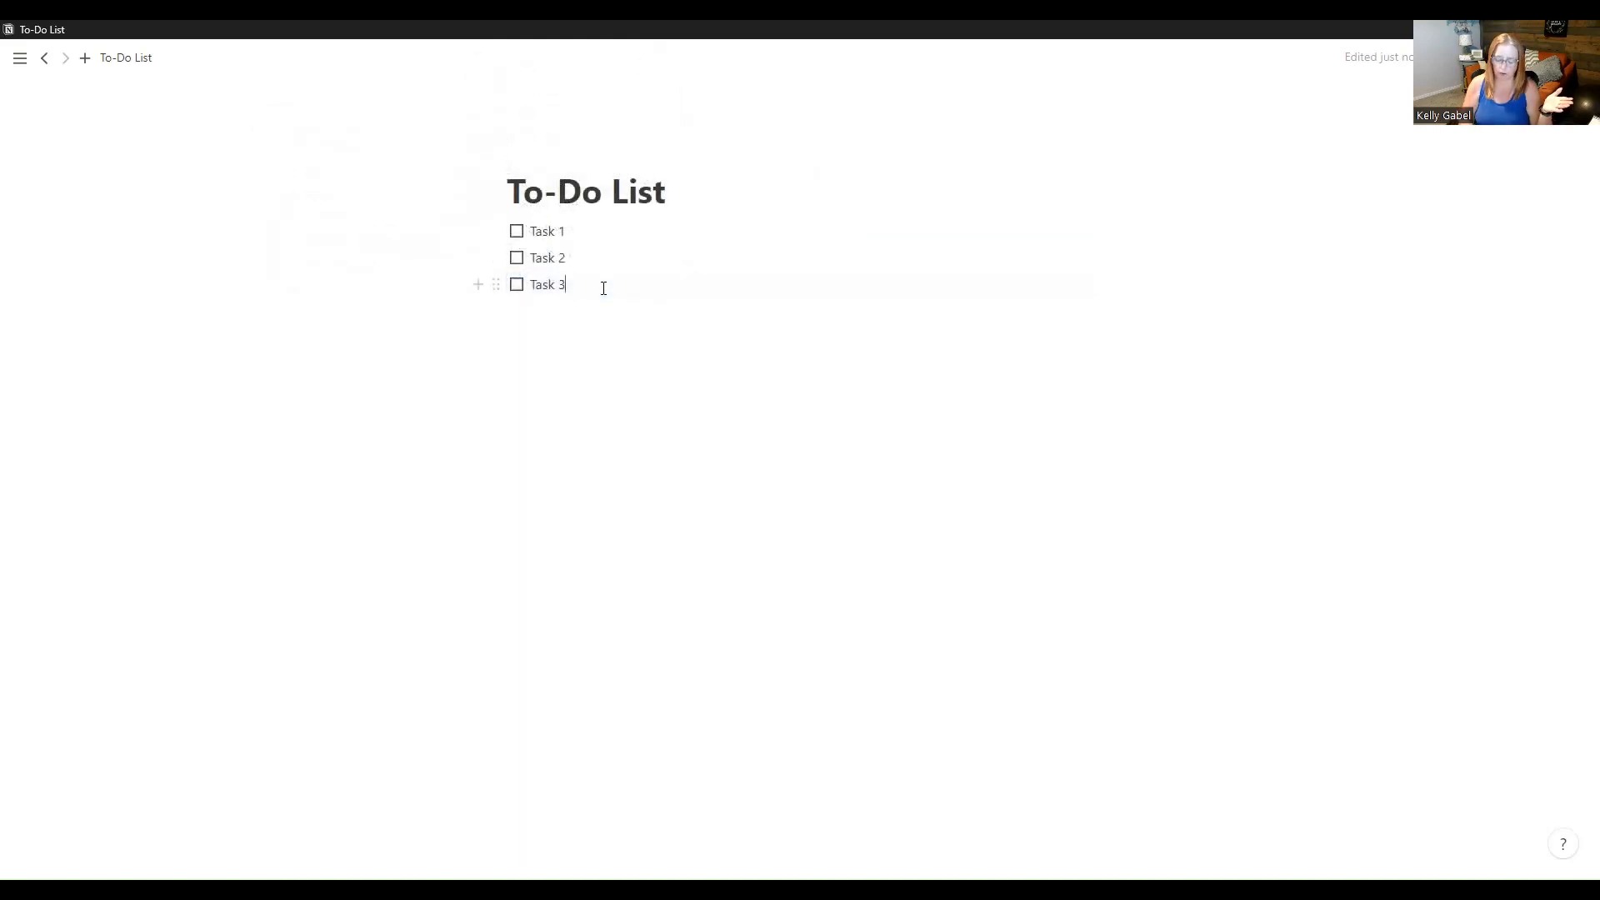
key("Return")
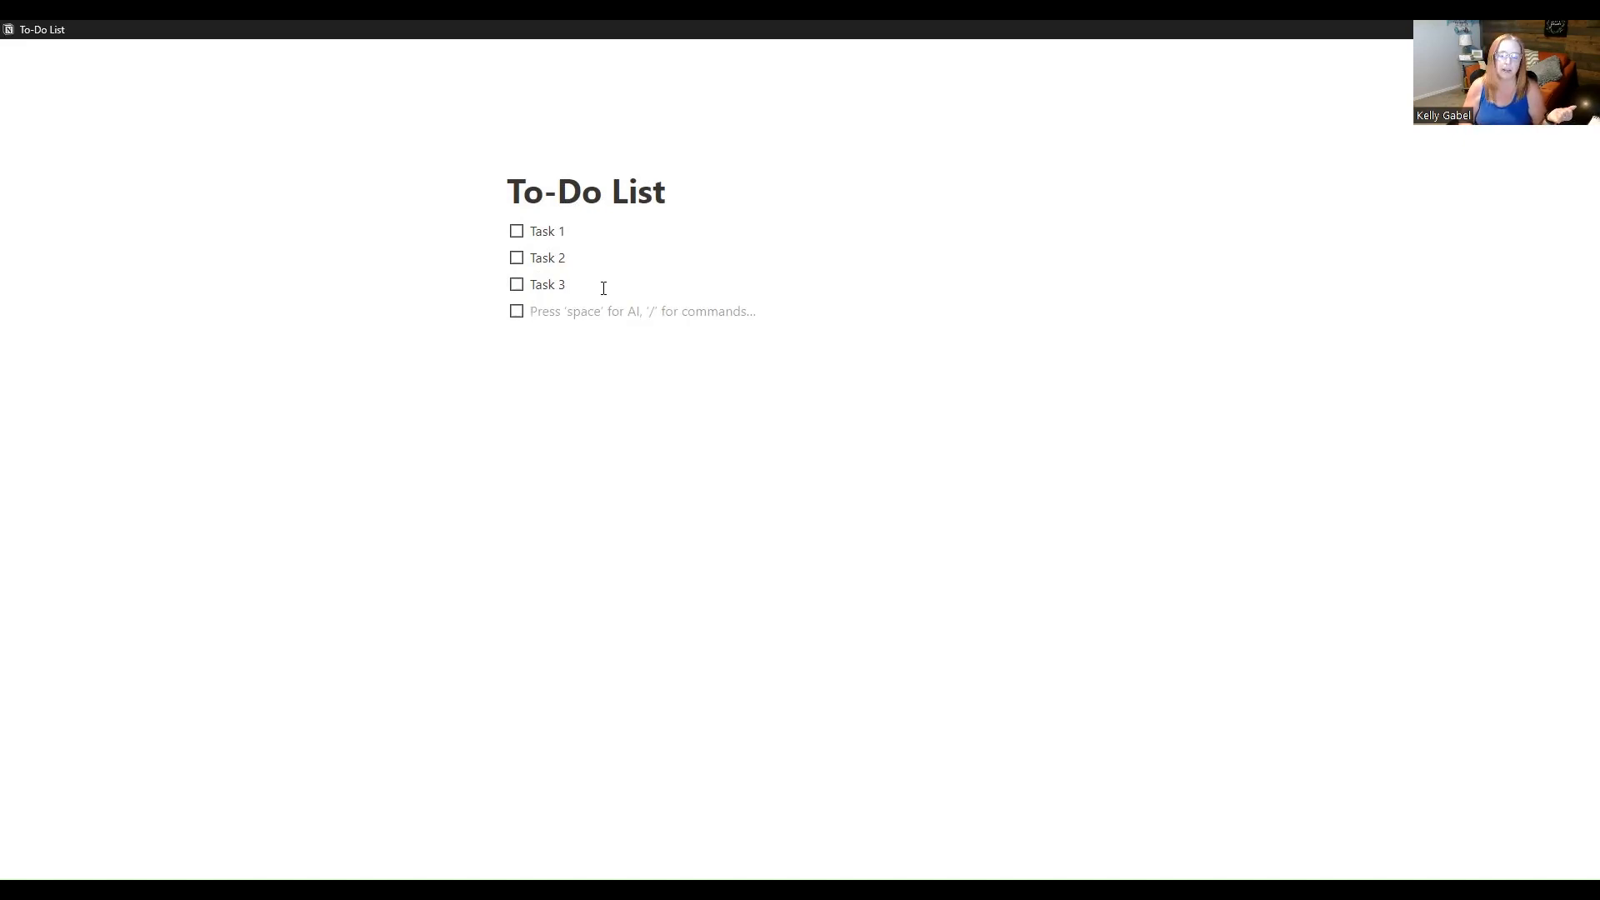
key("BackSpace")
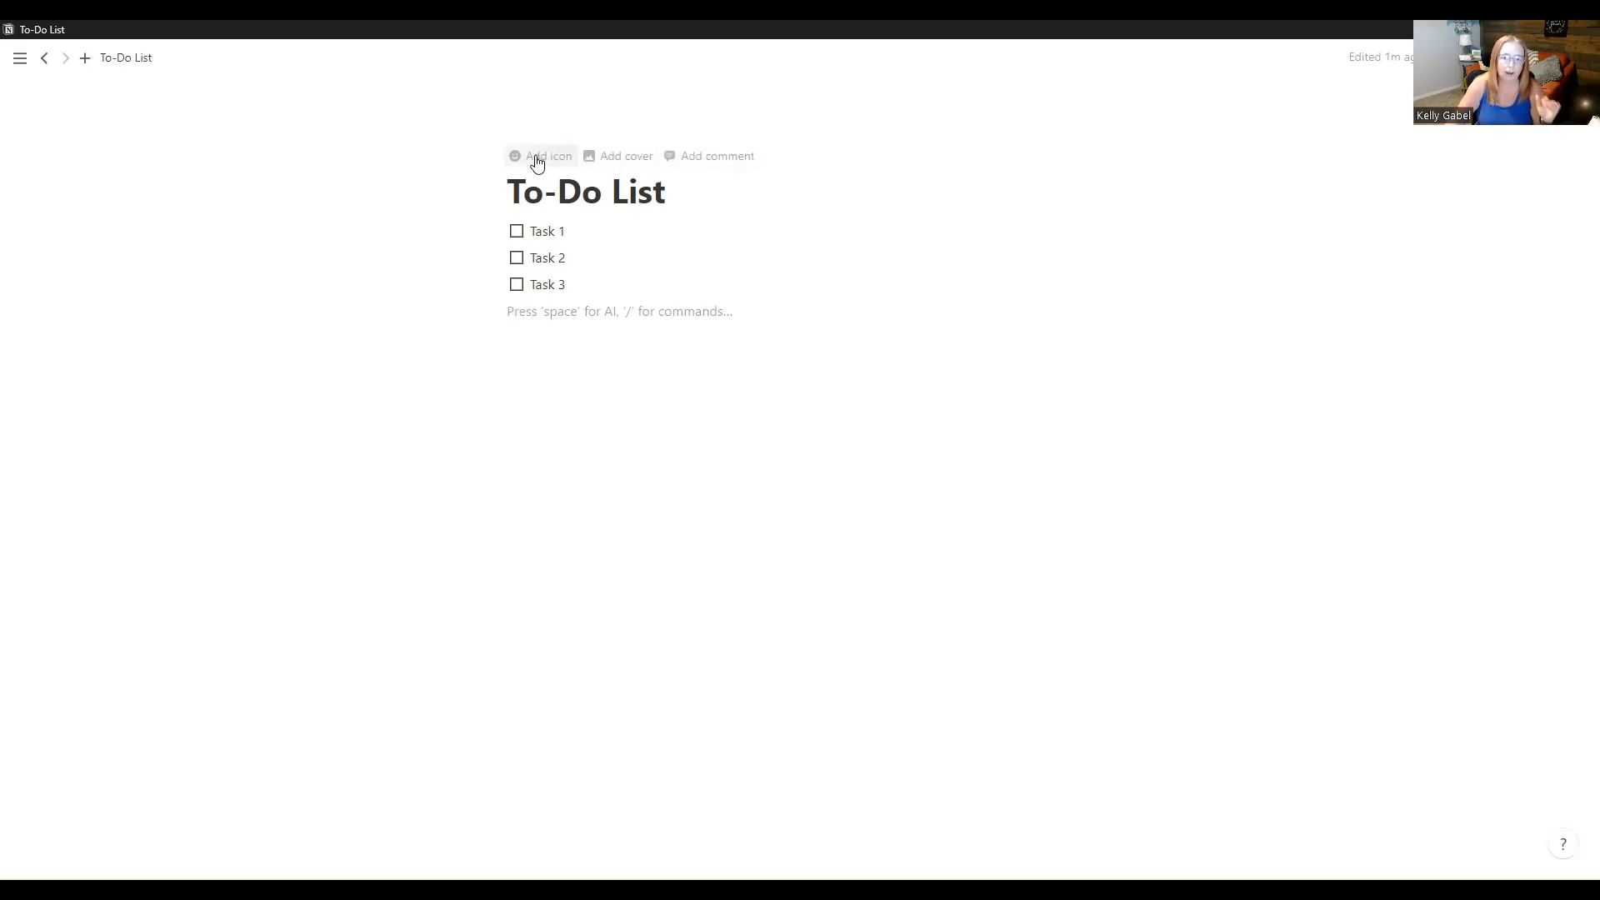
Add a cover to the page and look through the gallery, upload and link sources for replacing it.
left_click(621, 157)
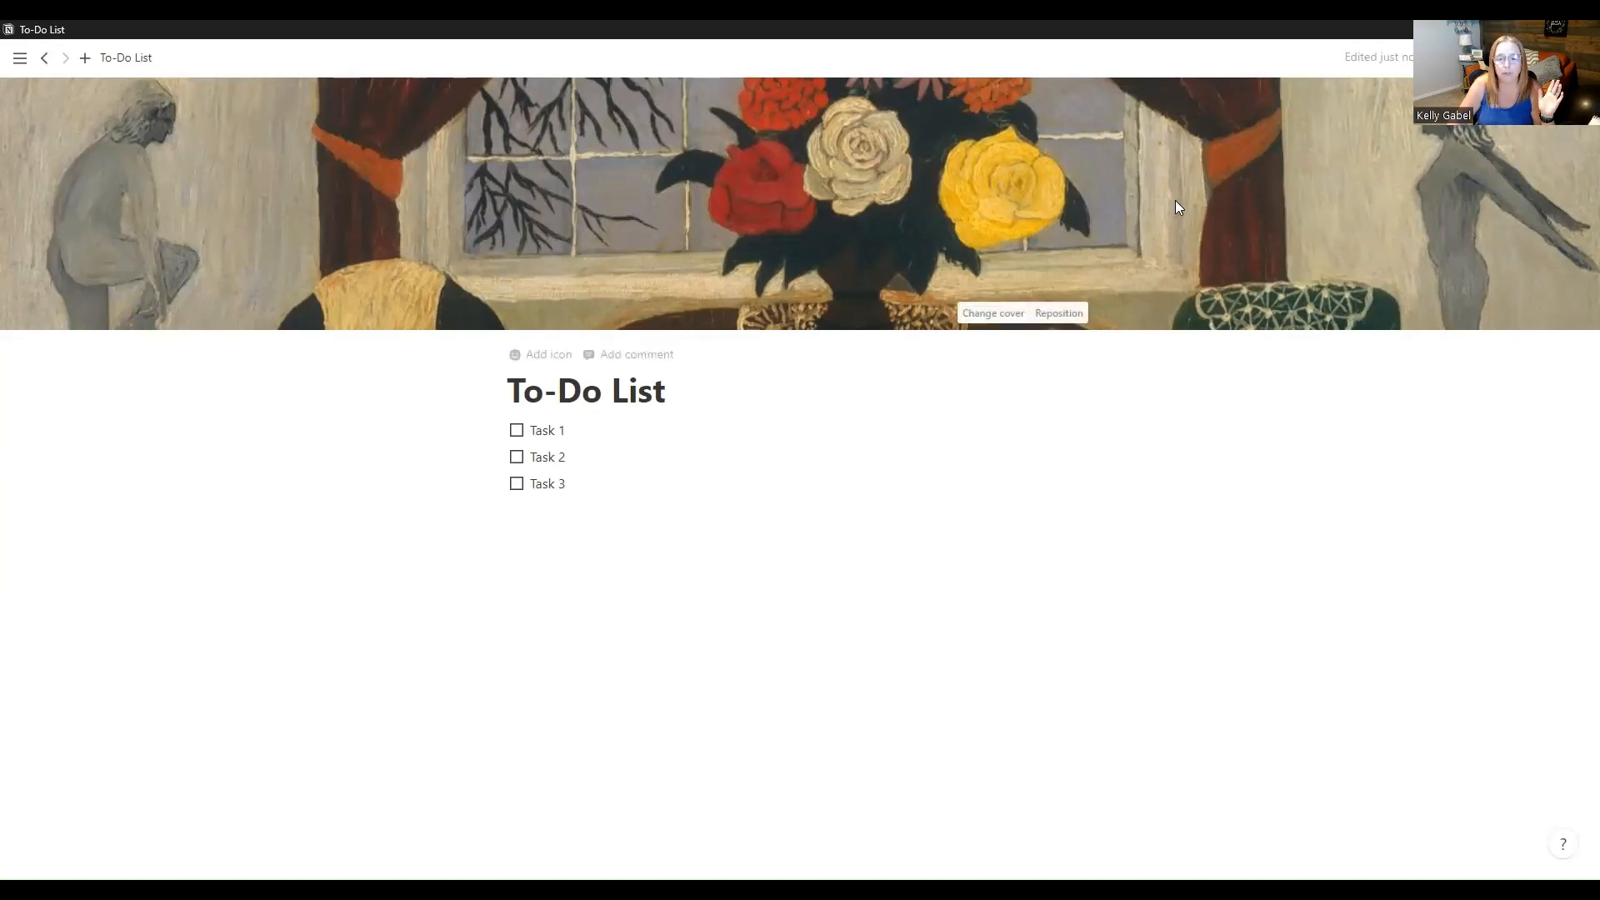
left_click(994, 317)
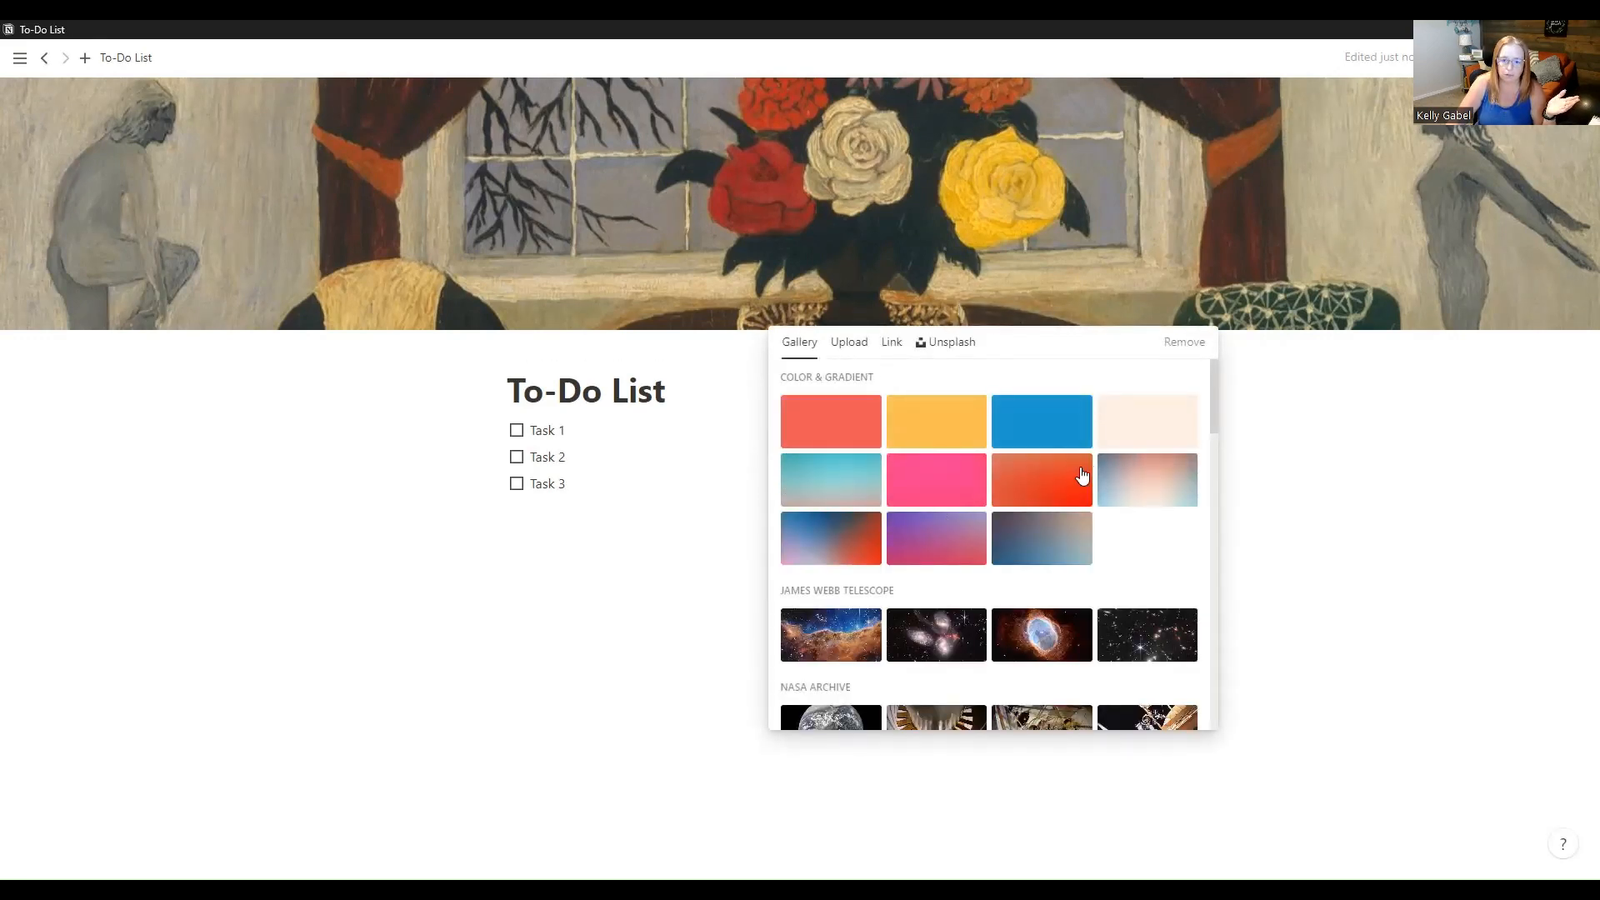
scroll(1042, 534, "down", 5)
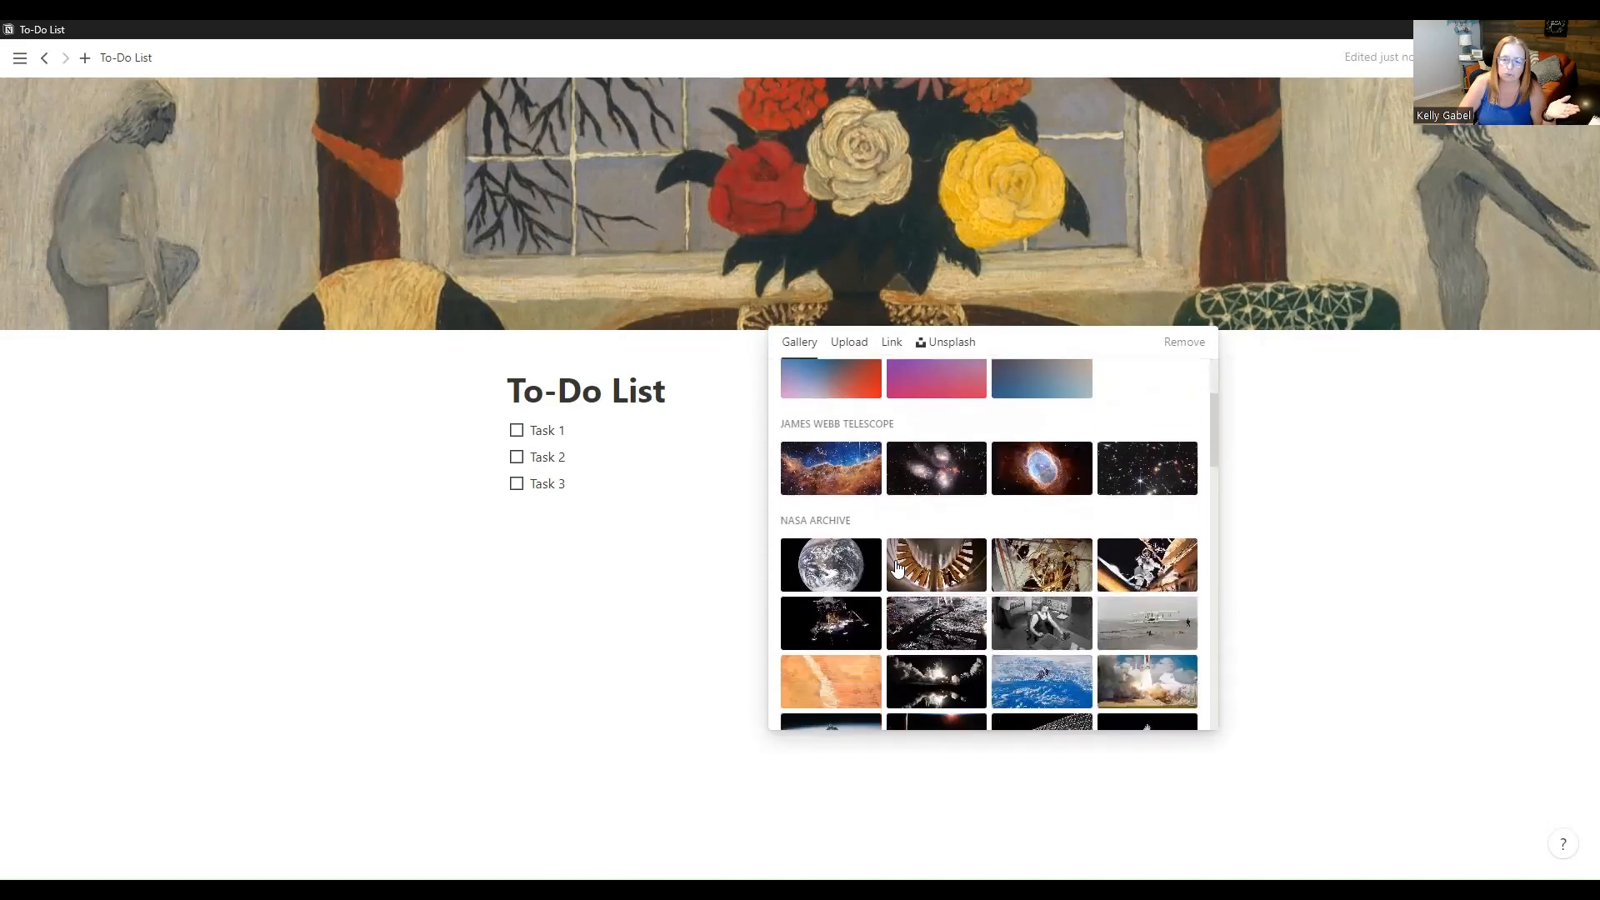
scroll(913, 575, "down", 2)
scroll(909, 554, "down", 3)
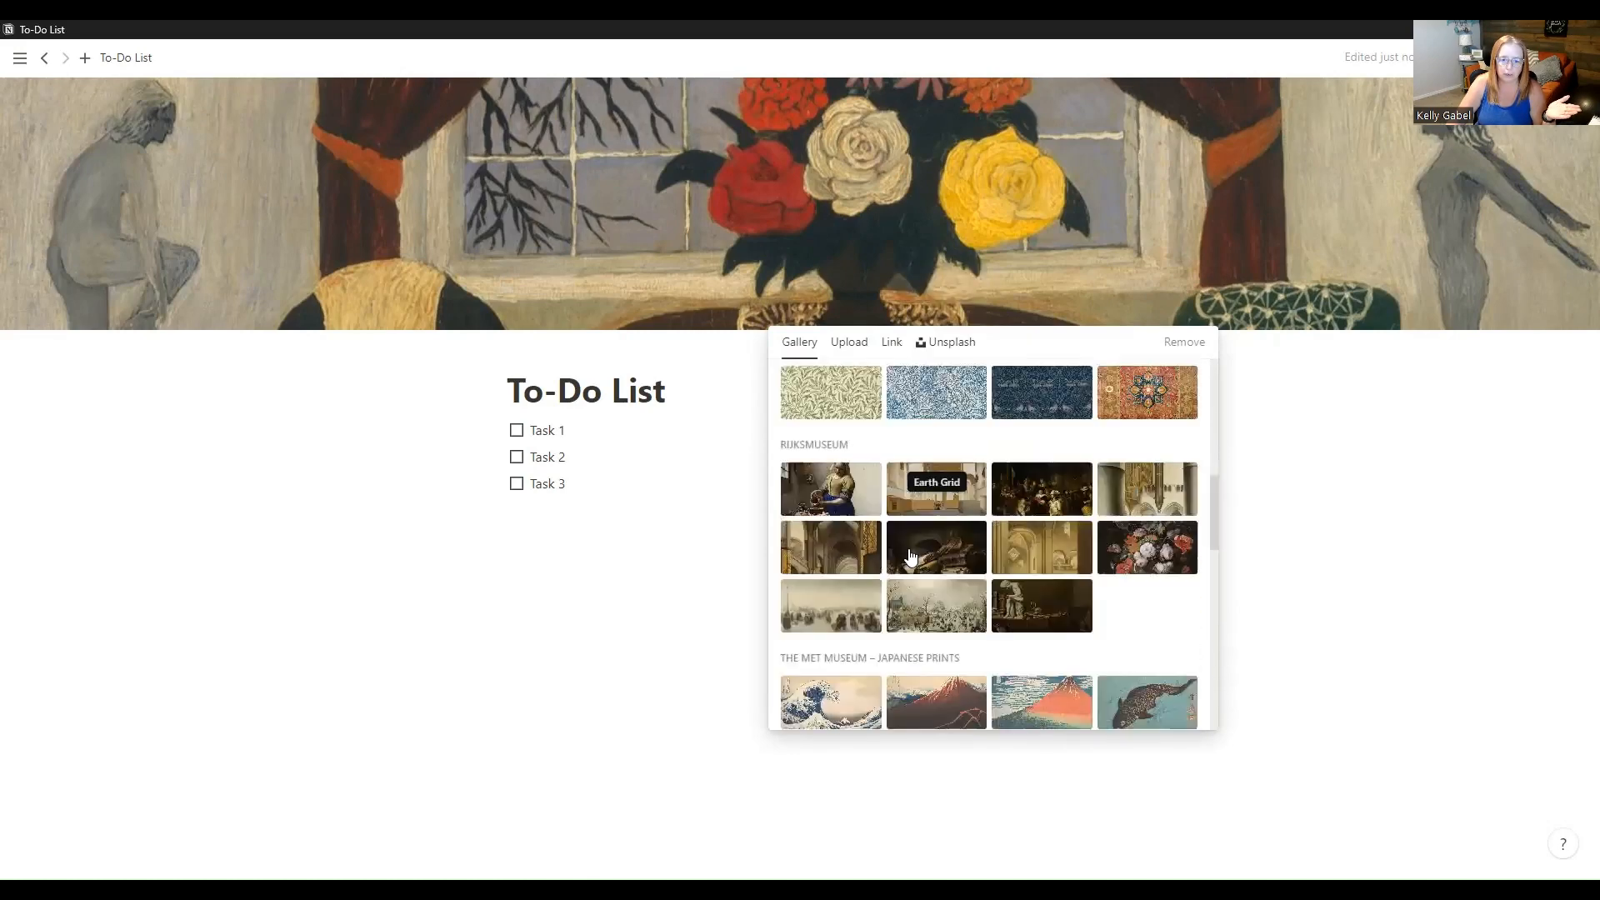
scroll(913, 554, "down", 3)
scroll(920, 518, "up", 5)
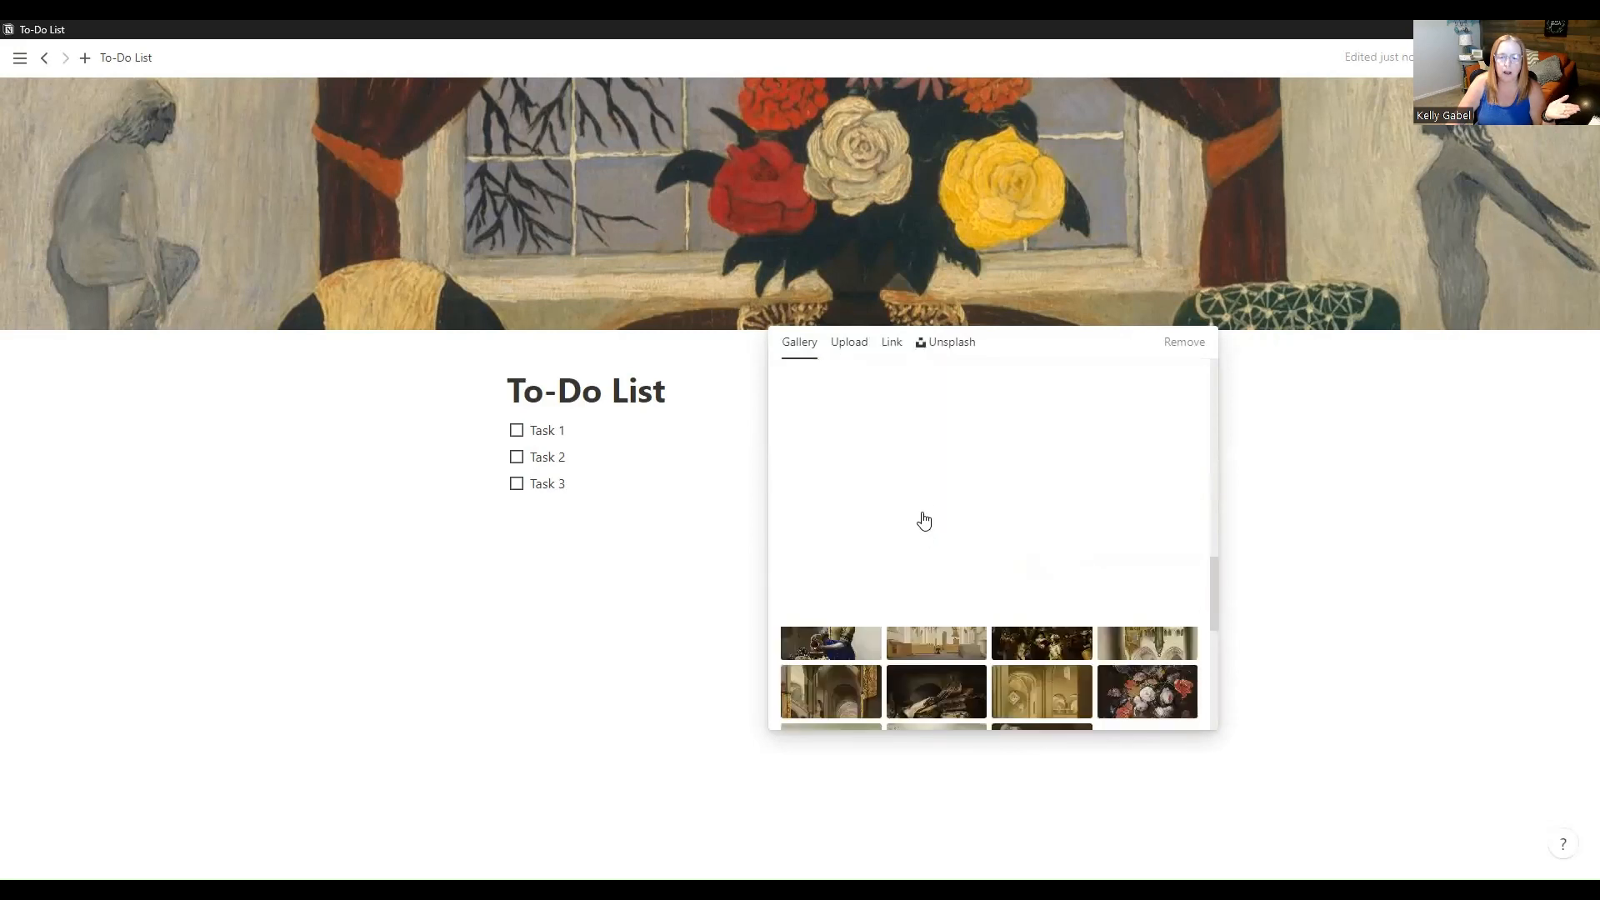
left_click(848, 348)
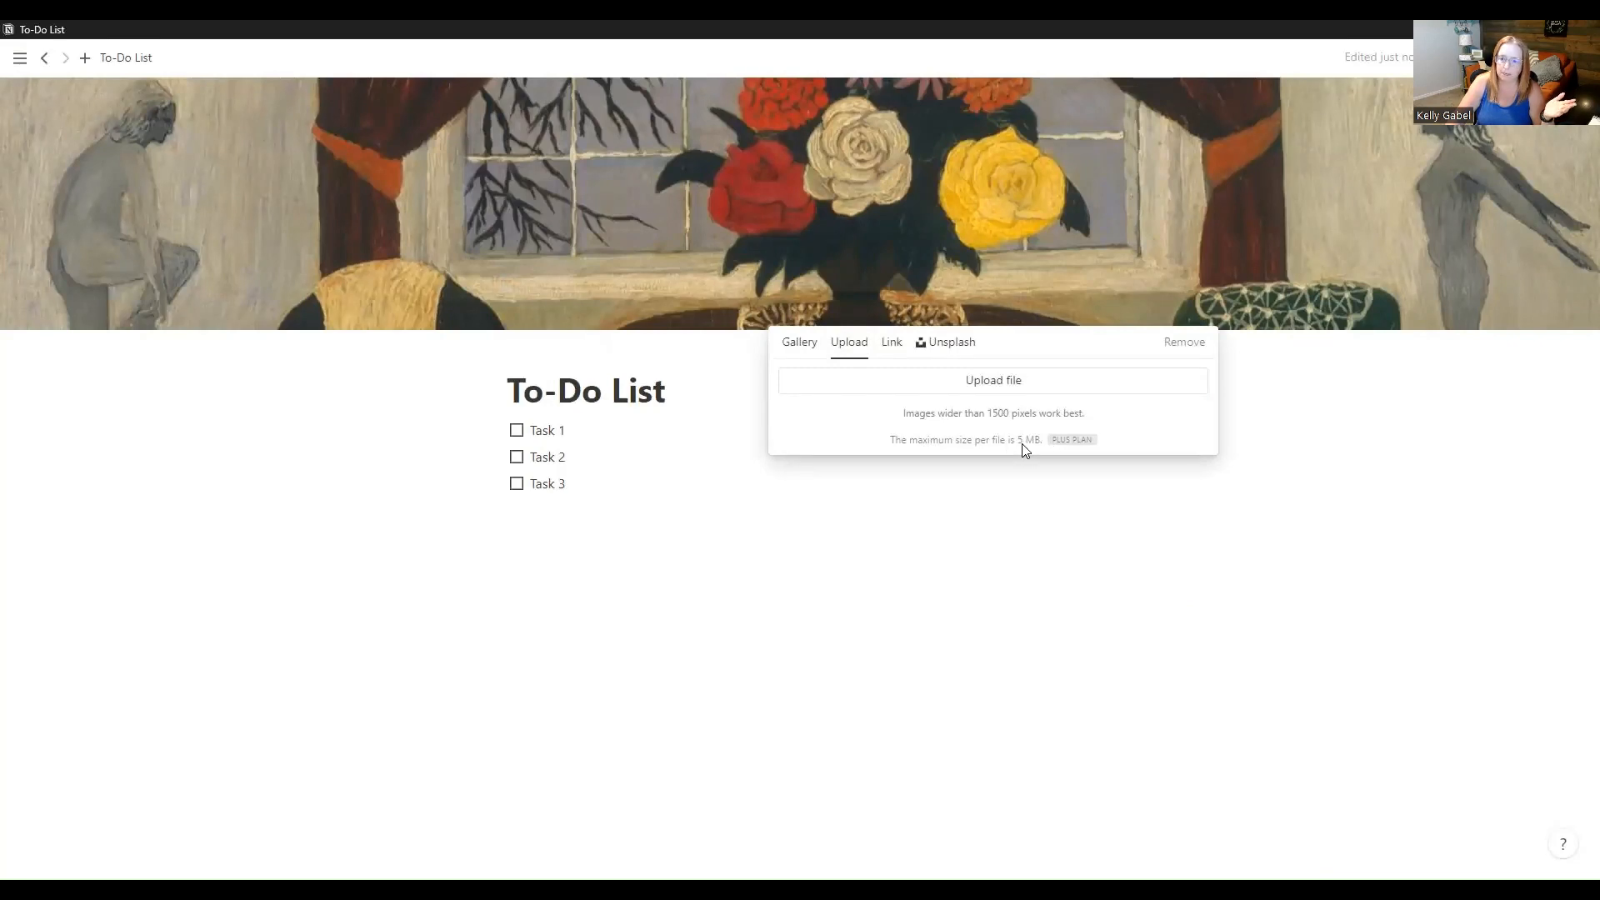
left_click(892, 350)
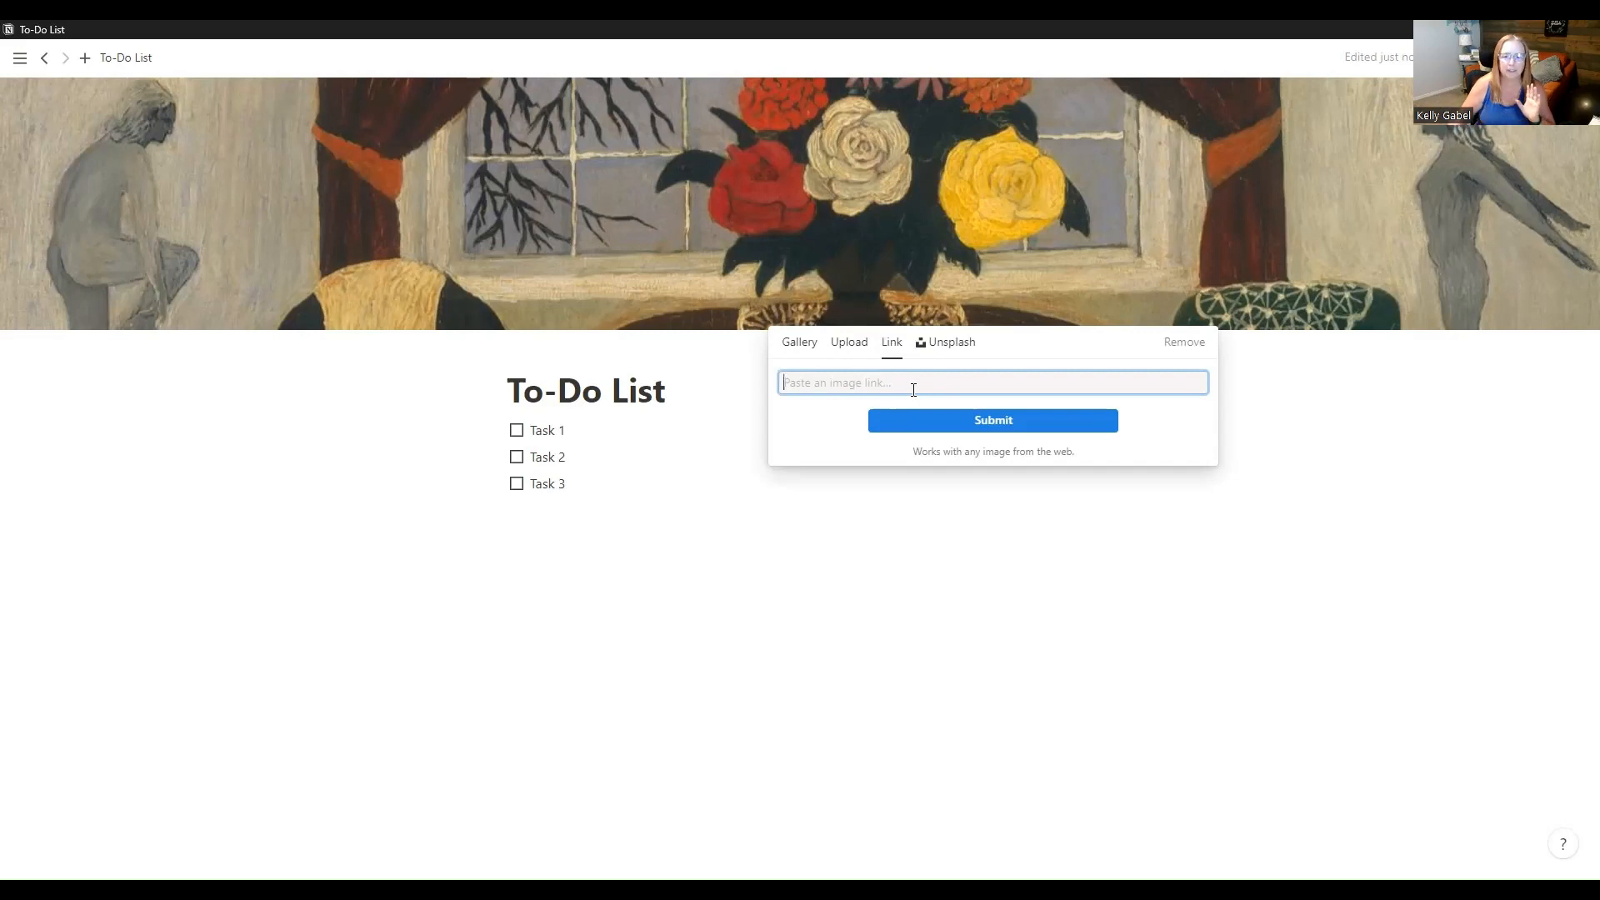
Search Unsplash for ocean and set the aerial photo of turquoise waves meeting a sandy beach as the cover.
left_click(948, 353)
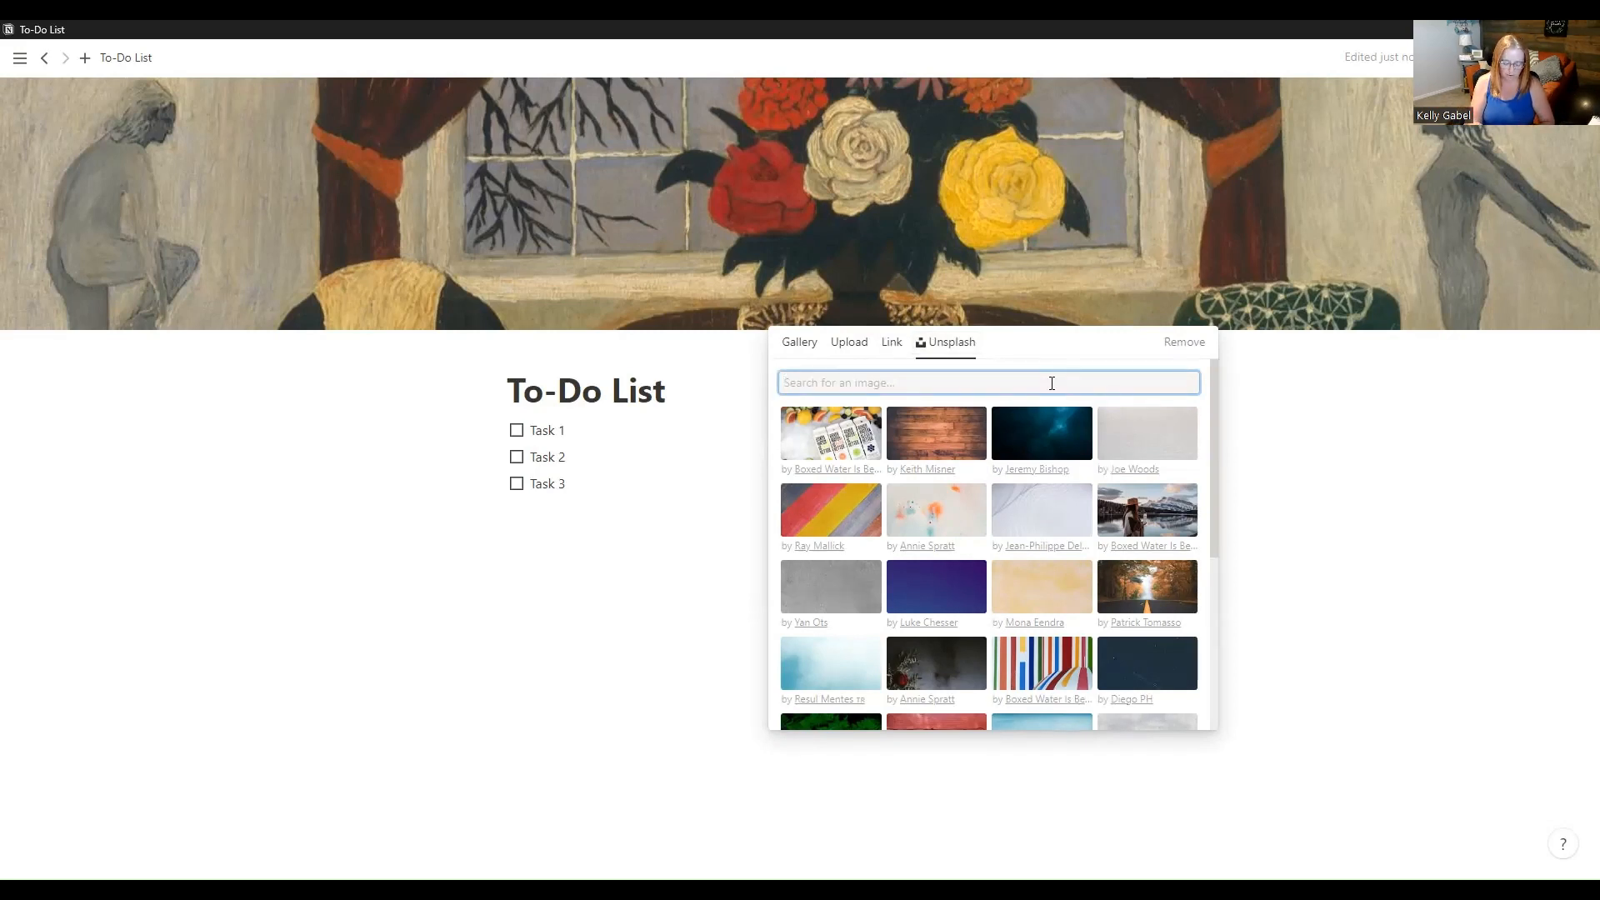
type("ocean")
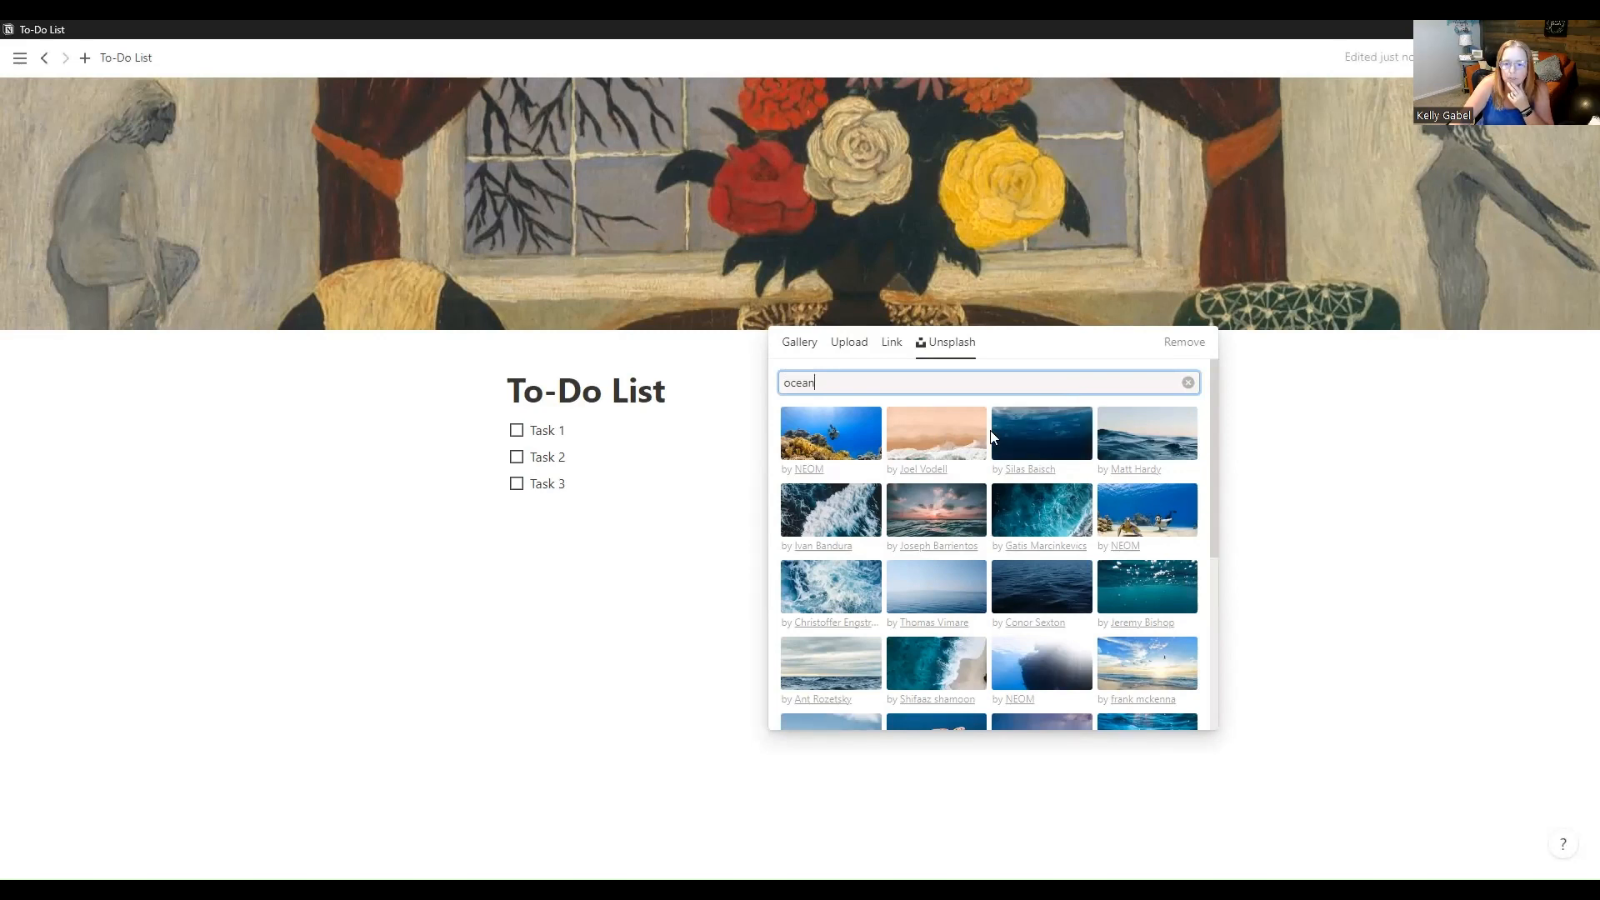
left_click(931, 676)
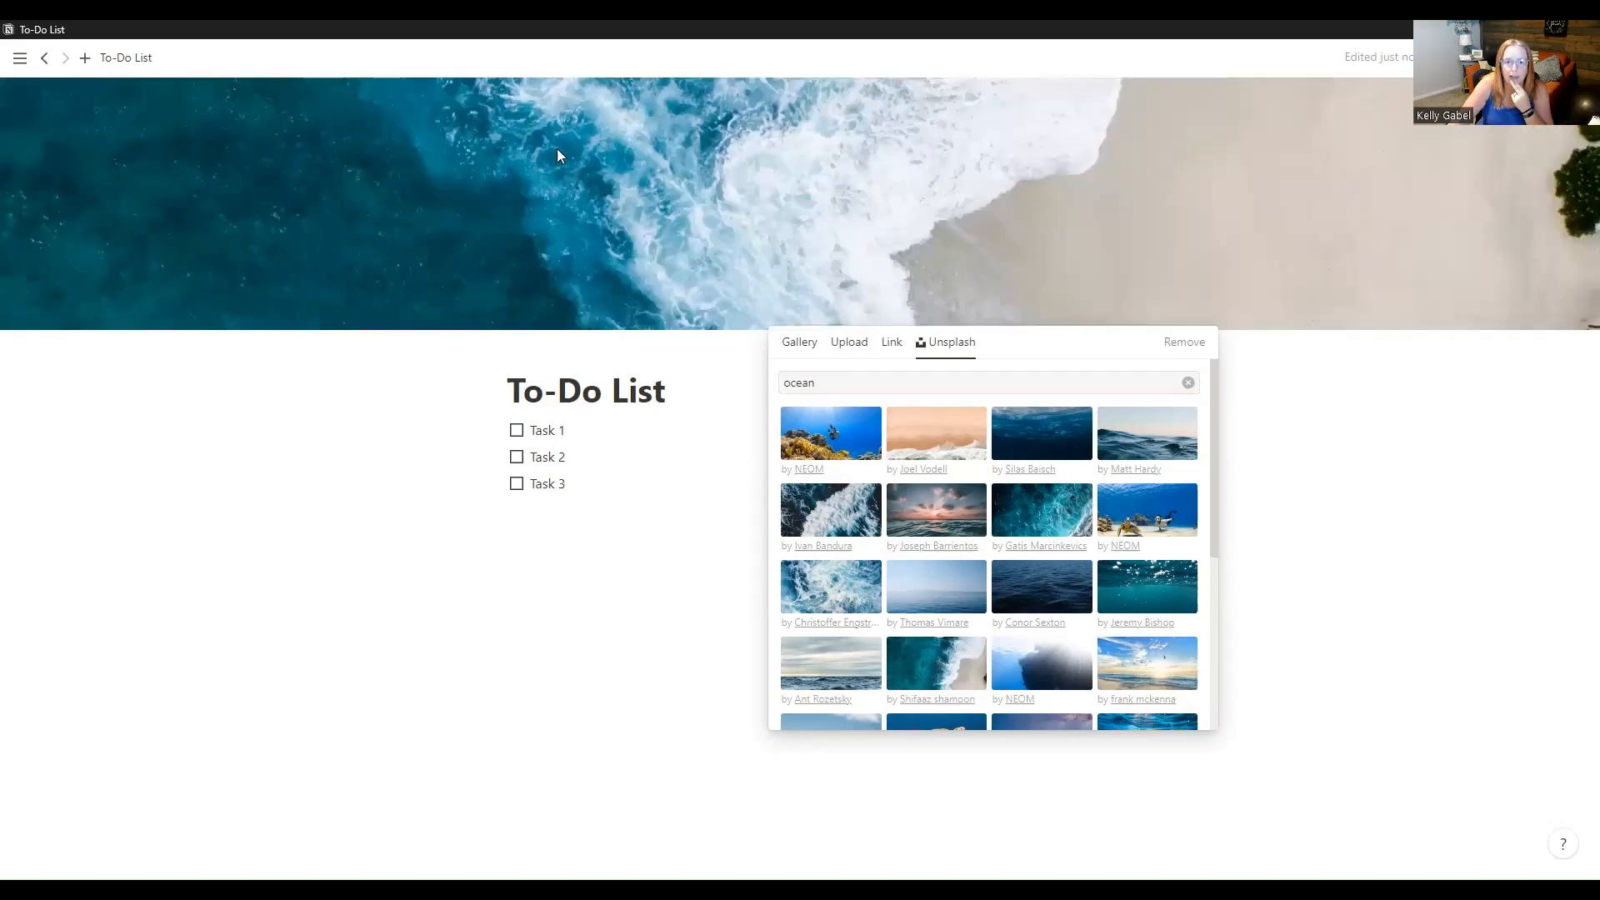
Reposition the beach cover image by shifting it slightly upward within the banner, and save the position.
left_click(1292, 387)
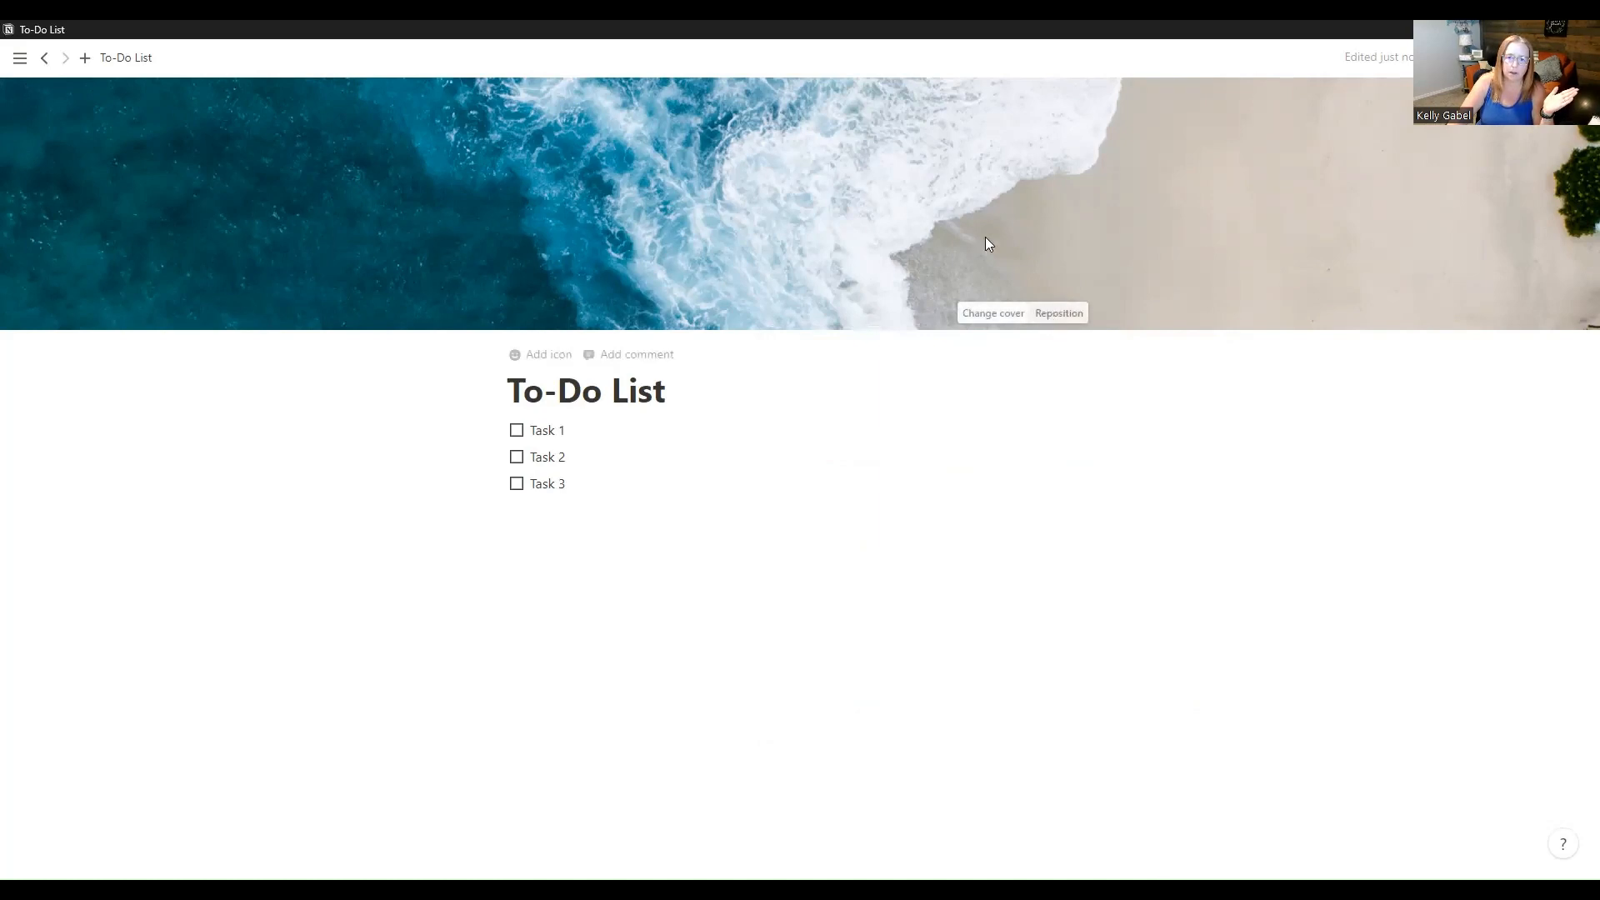
left_click(1057, 316)
left_click_drag(787, 267, 815, 217)
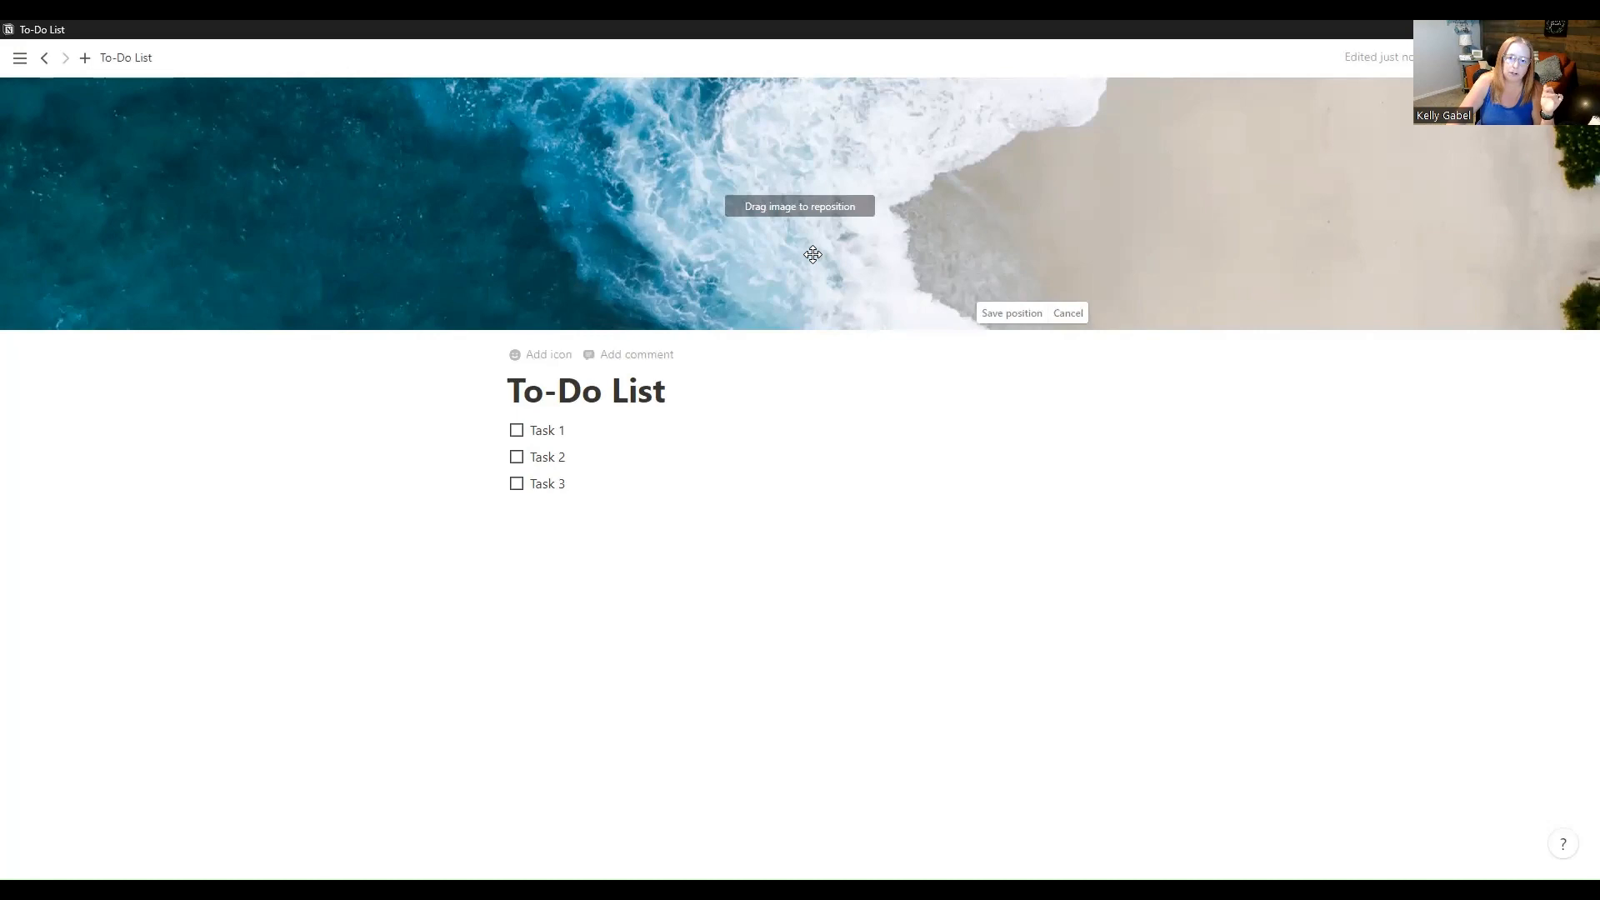
left_click(1011, 318)
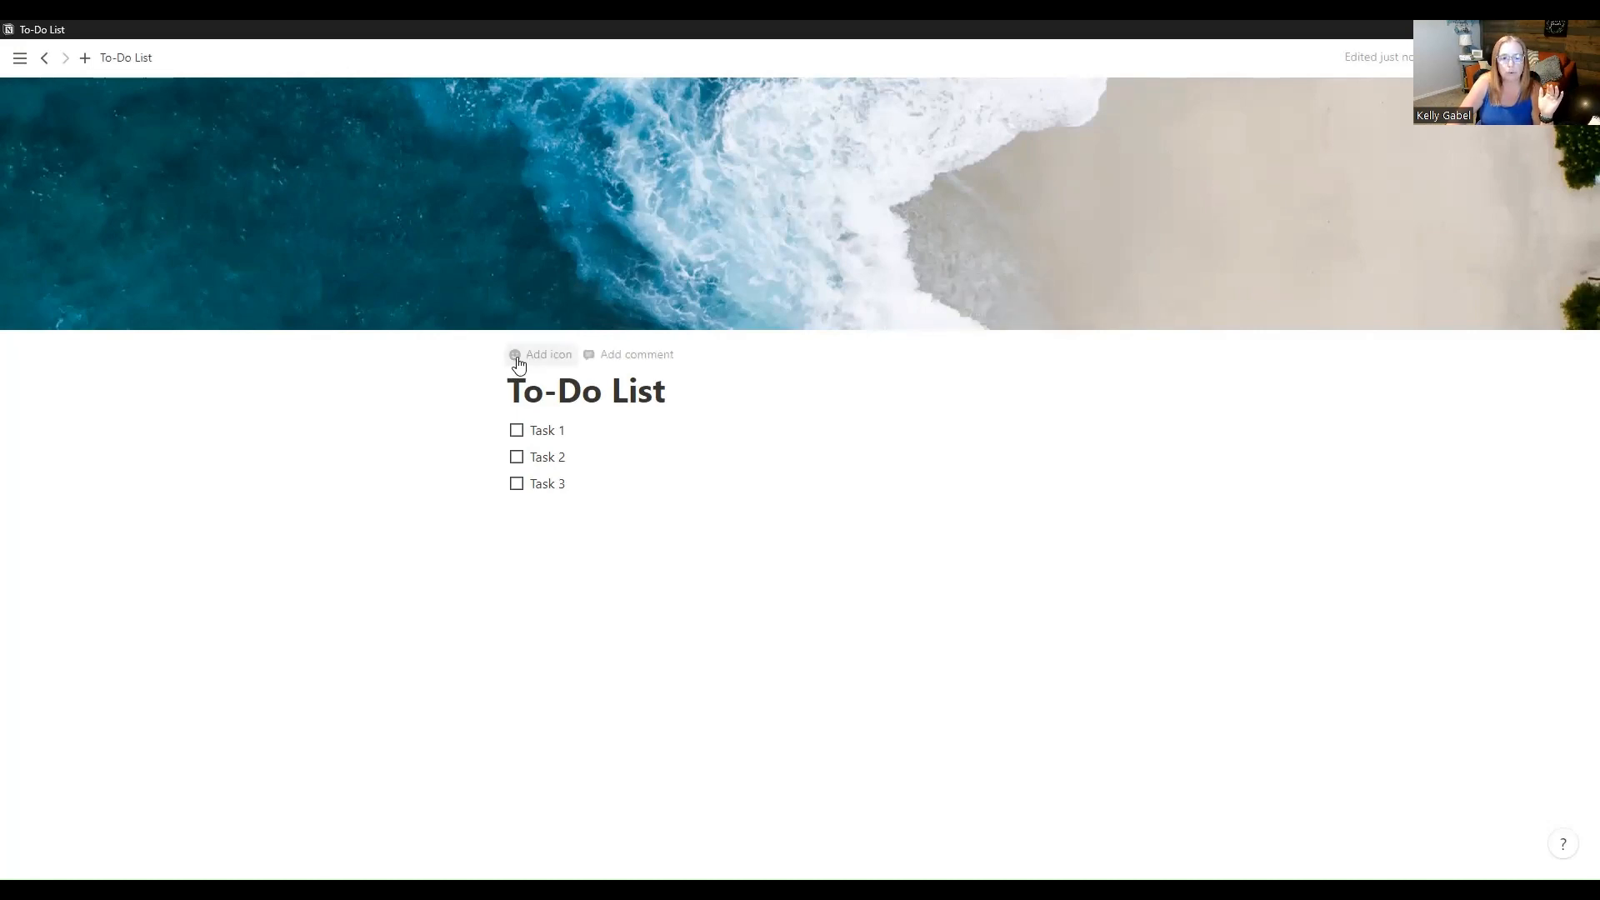
Add the nerd face emoji with glasses as the page icon and start an empty line below Task 3.
left_click(518, 365)
left_click(525, 360)
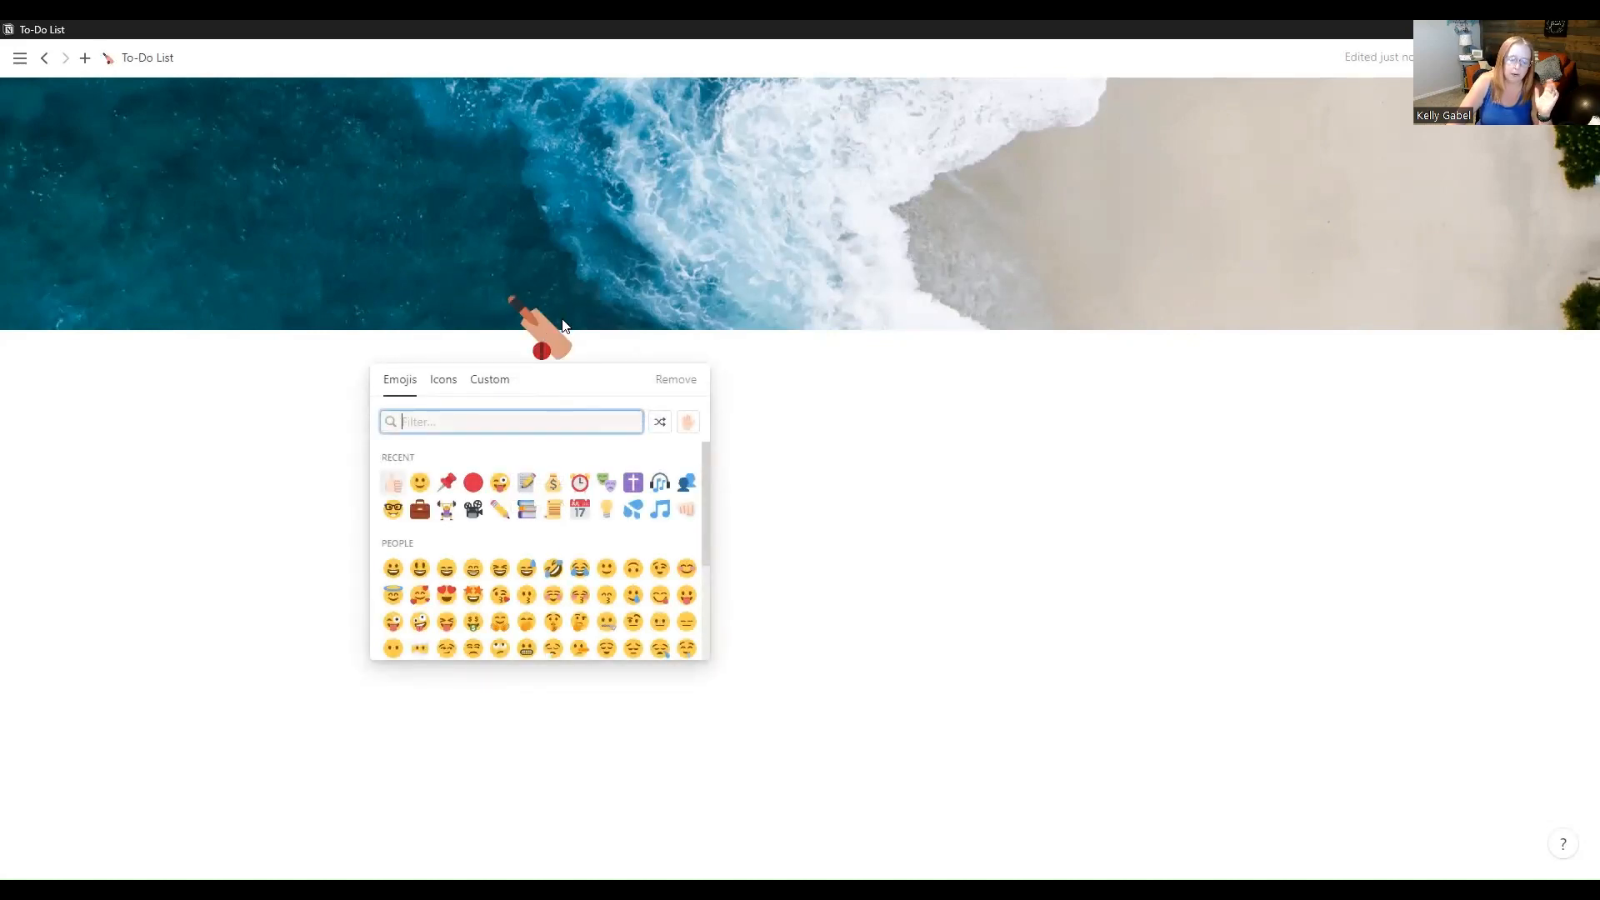
left_click(393, 510)
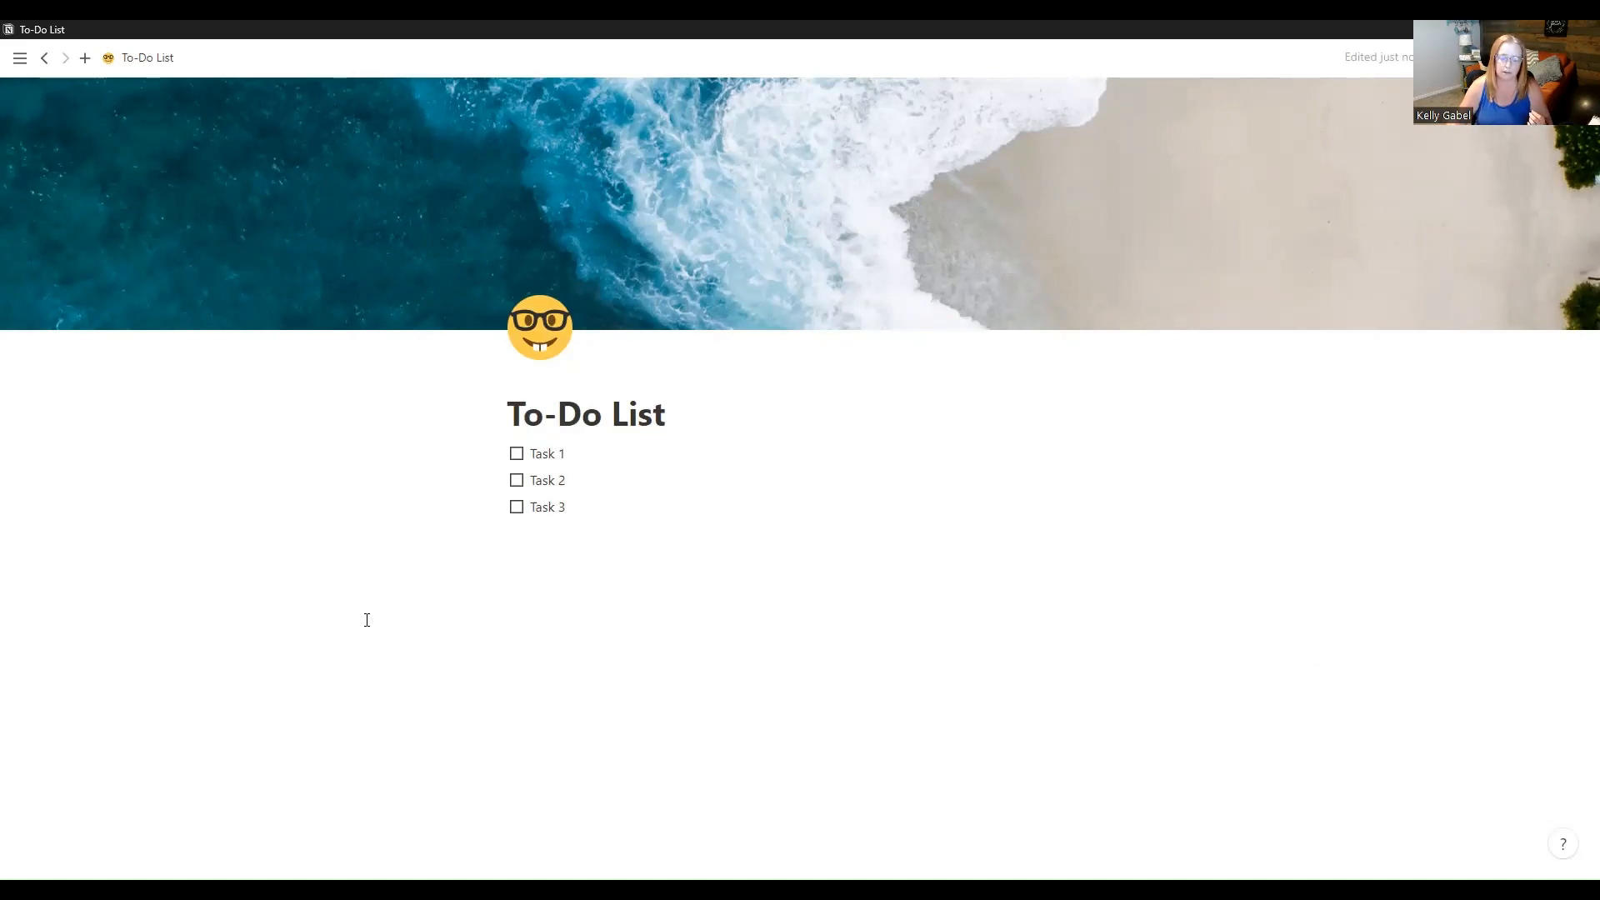
left_click(556, 541)
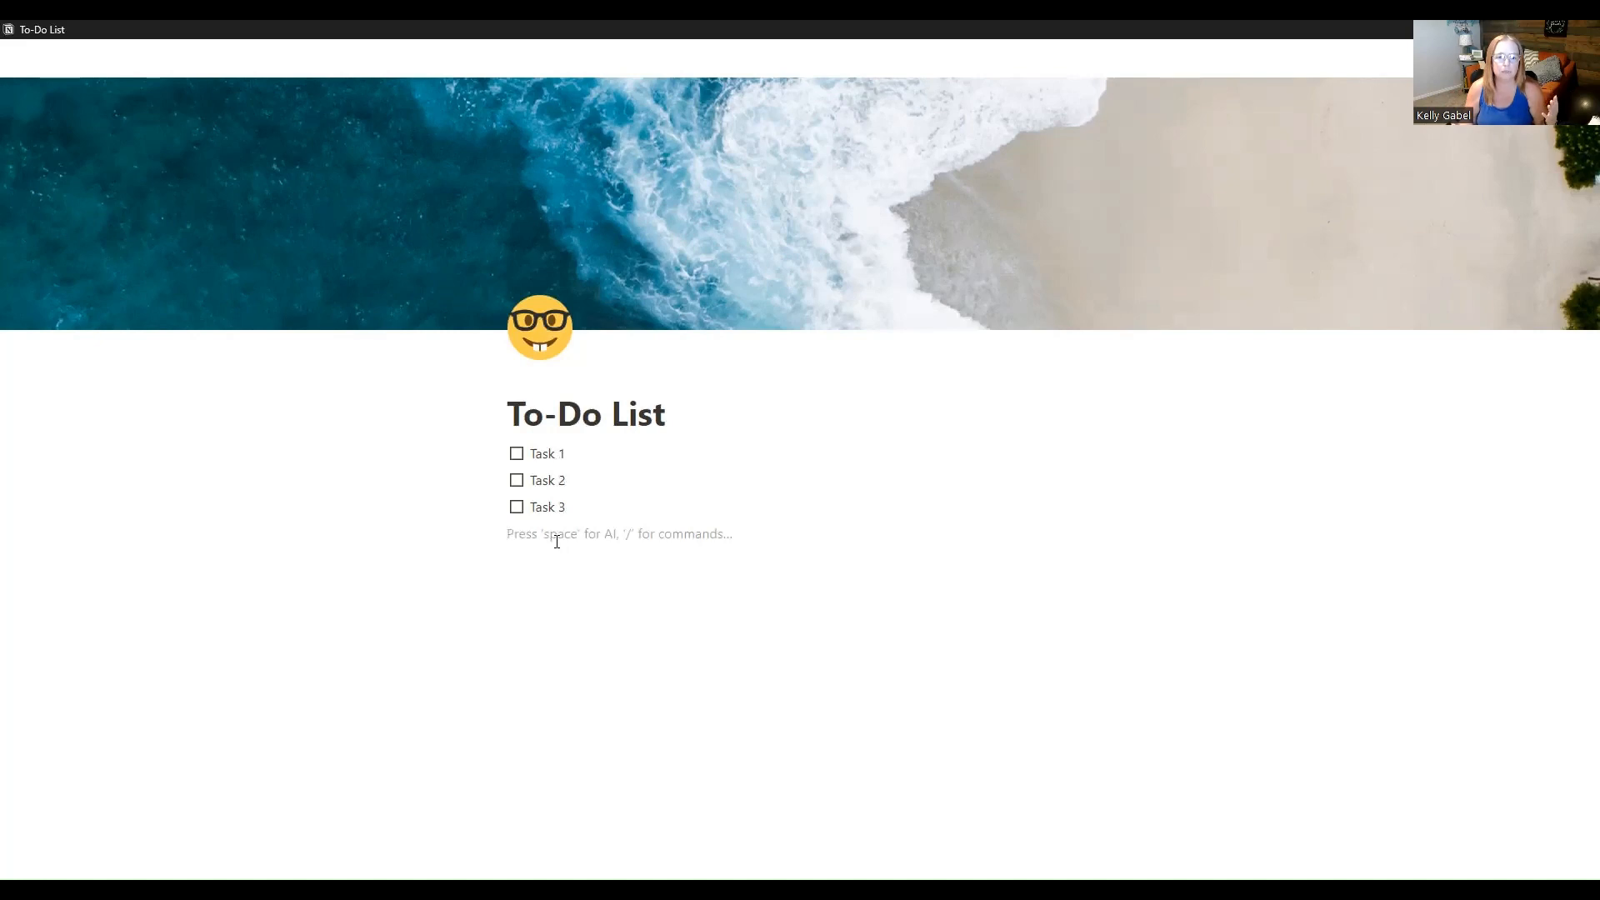